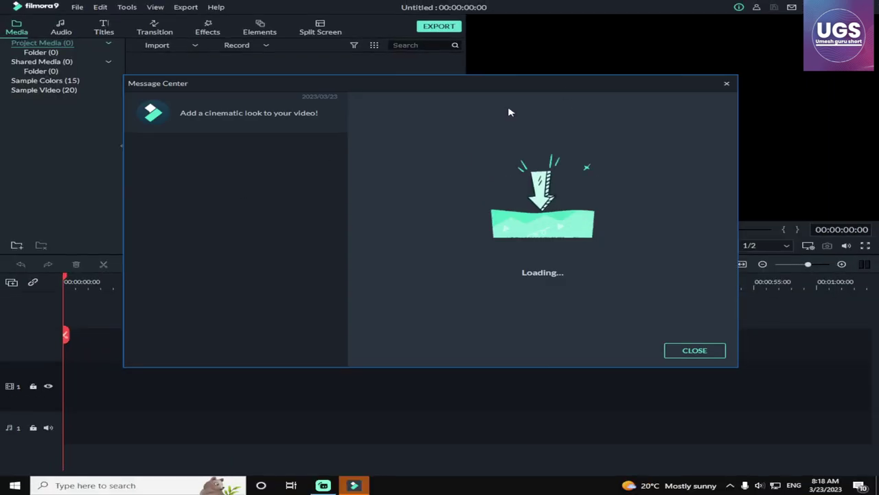
Step: Import the "Antim- The Final Truth" video from E:\move\movie and add it to the timeline, keeping the 1920 x 1080 25fps project settings
left_click(726, 83)
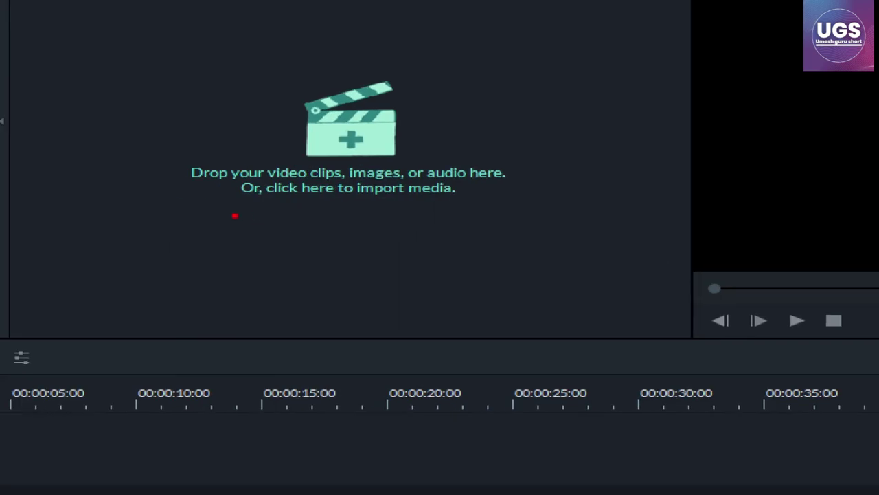
mouse_move(235, 215)
left_mouse_down()
mouse_move(326, 252)
mouse_move(575, 158)
left_mouse_up()
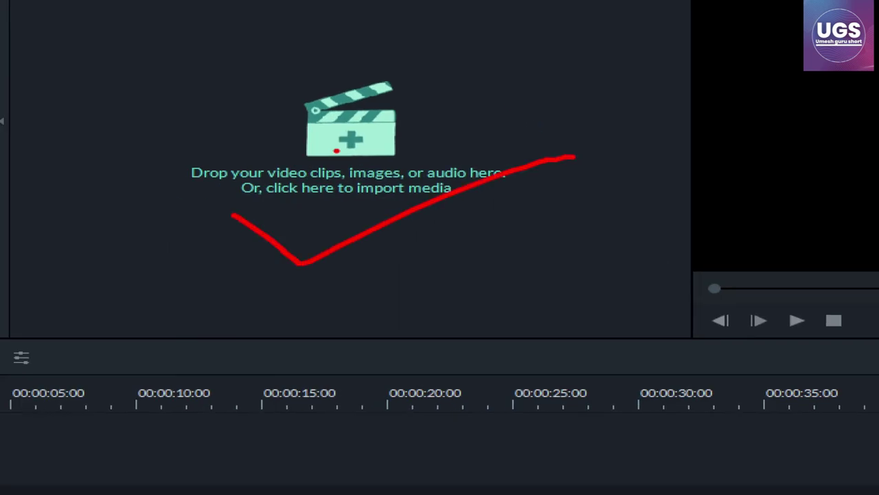
left_click(371, 138)
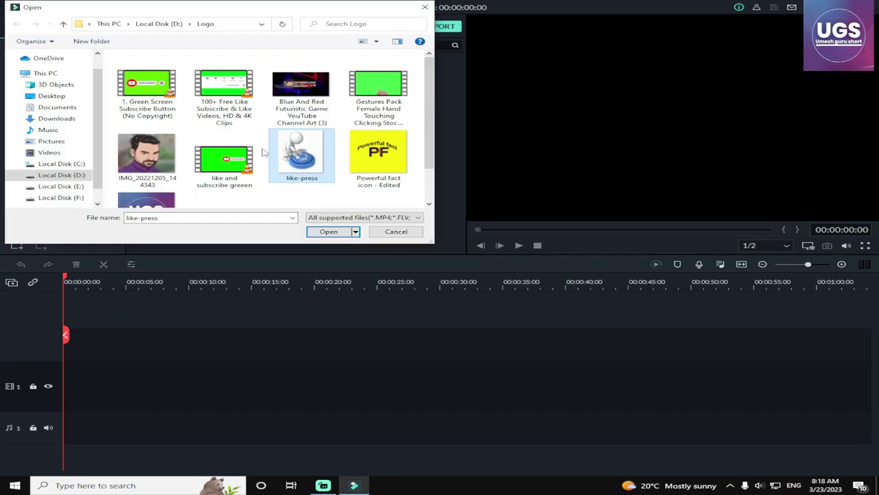
left_click(59, 186)
double_click(165, 149)
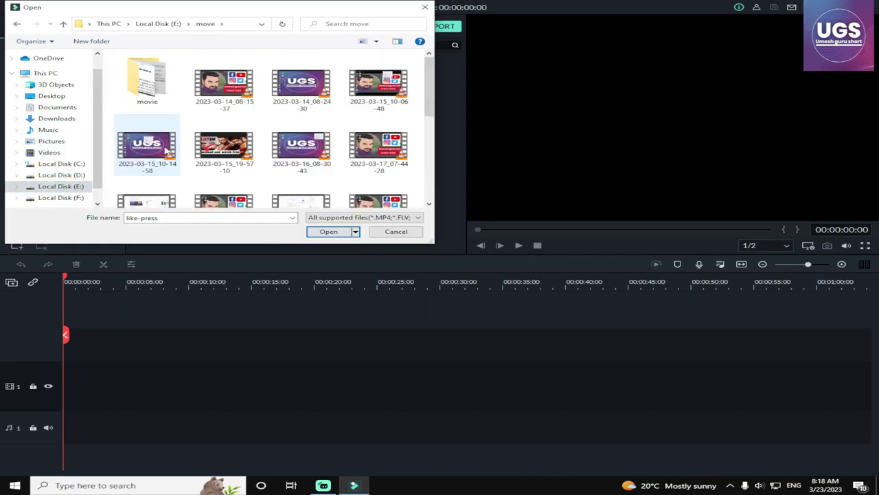
double_click(153, 81)
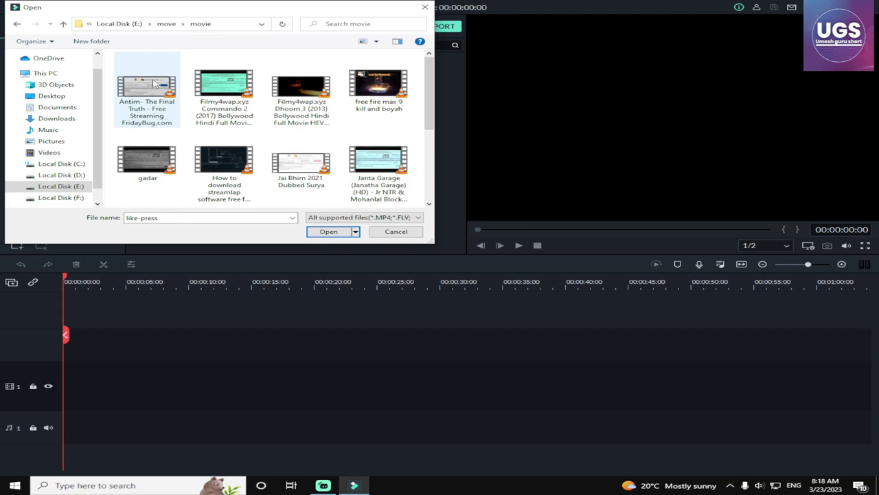
left_click(153, 83)
left_click(329, 232)
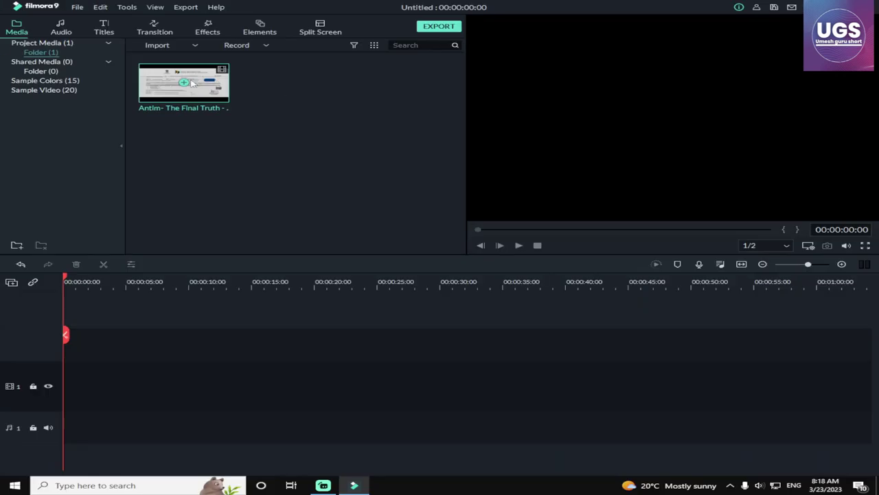
left_click(181, 82)
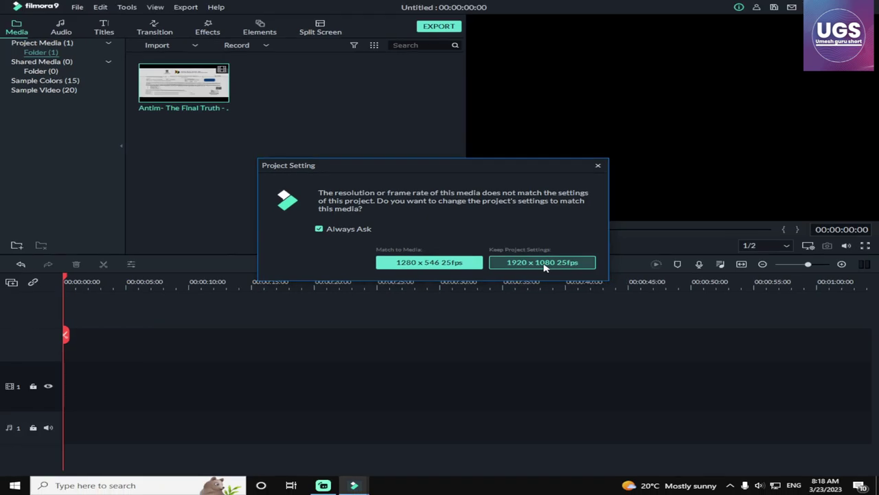
left_click(649, 265)
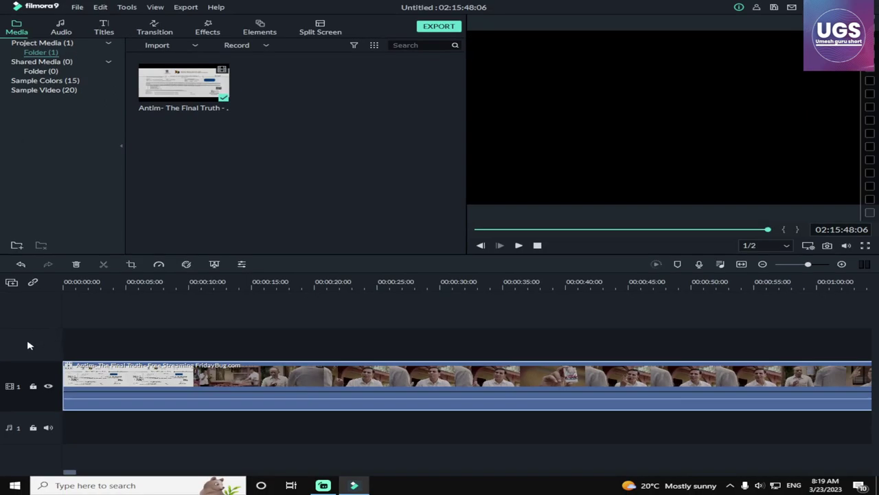
Step: Add a second video track and move the movie clip from video track 1 up to track 2
right_click(28, 345)
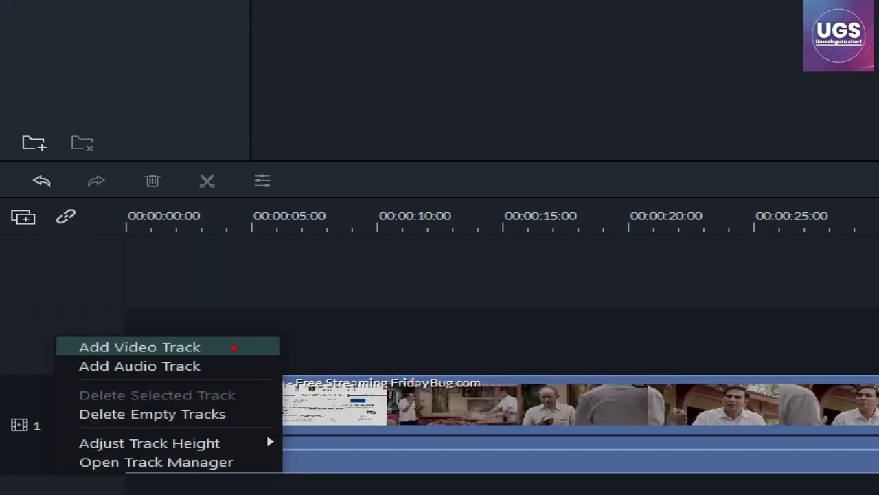
left_click(140, 347)
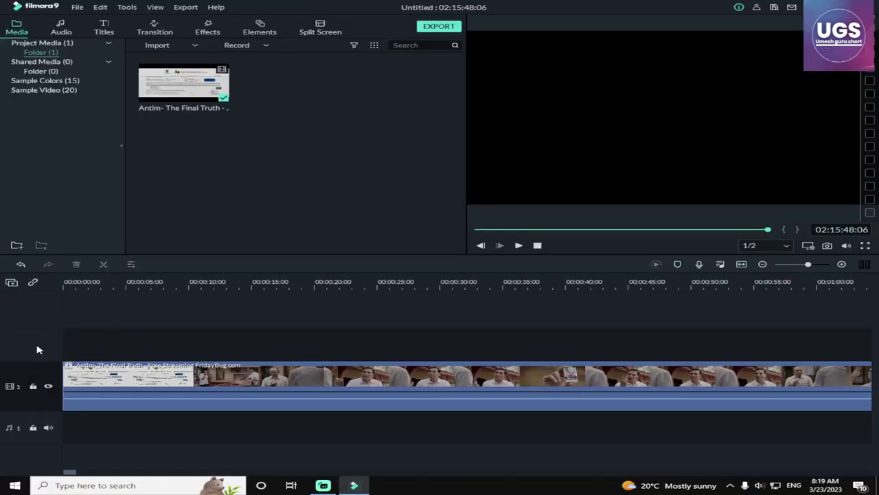
right_click(38, 349)
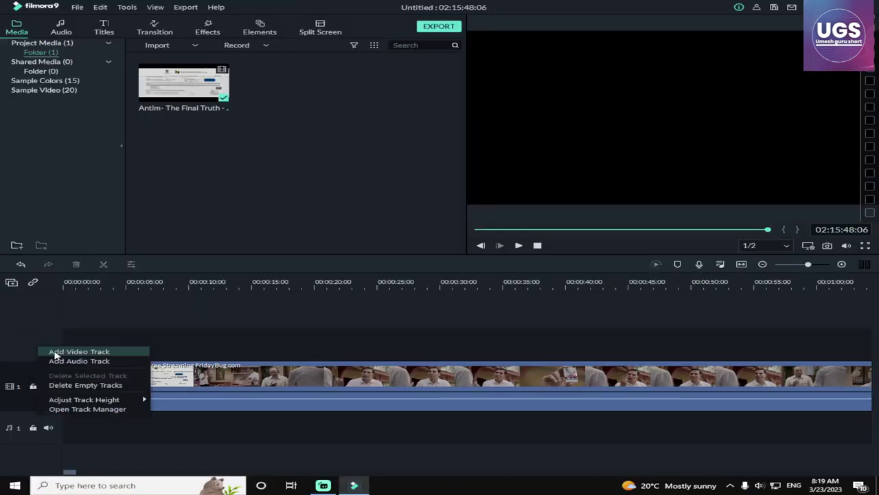
left_click(55, 351)
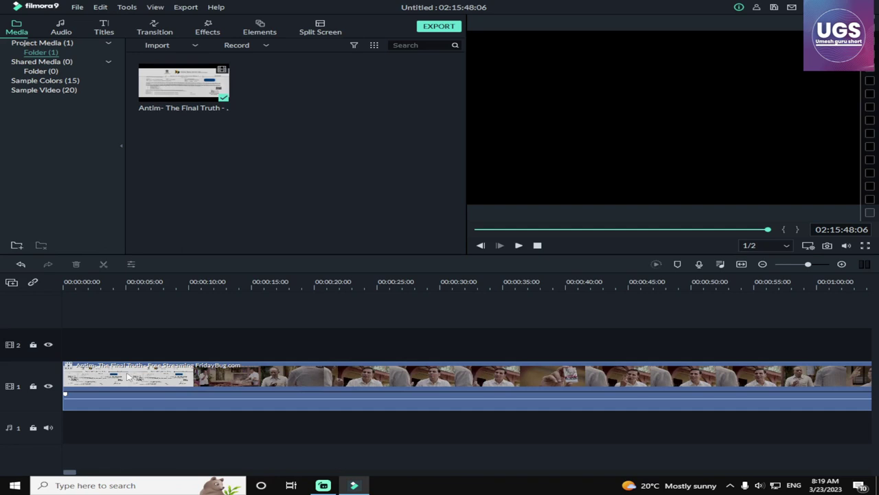
left_click_drag(158, 383, 157, 350)
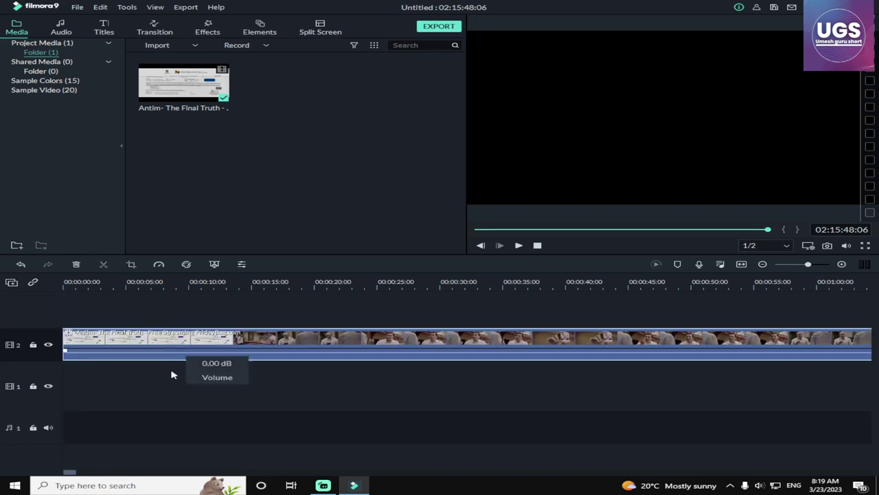
left_click(52, 371)
Step: Add the Orange sample color to video track 1 and close the gap before it so it starts at 00:00:00:00
left_click(79, 82)
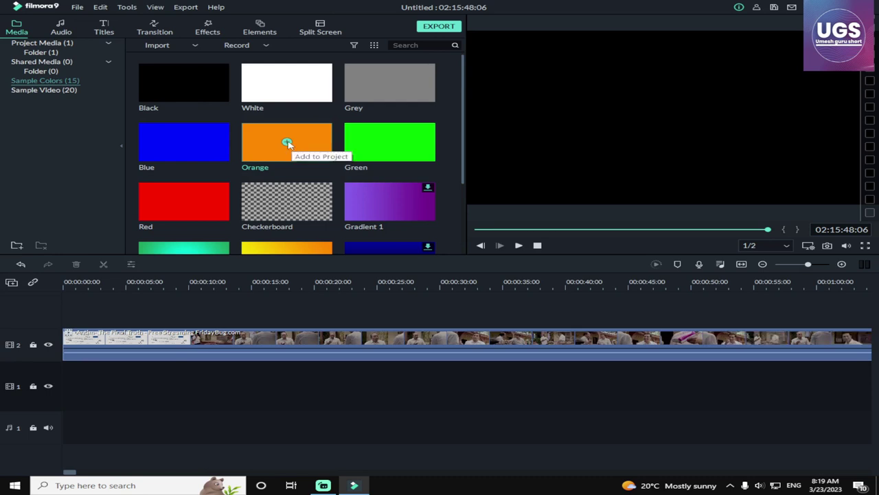
left_click(286, 142)
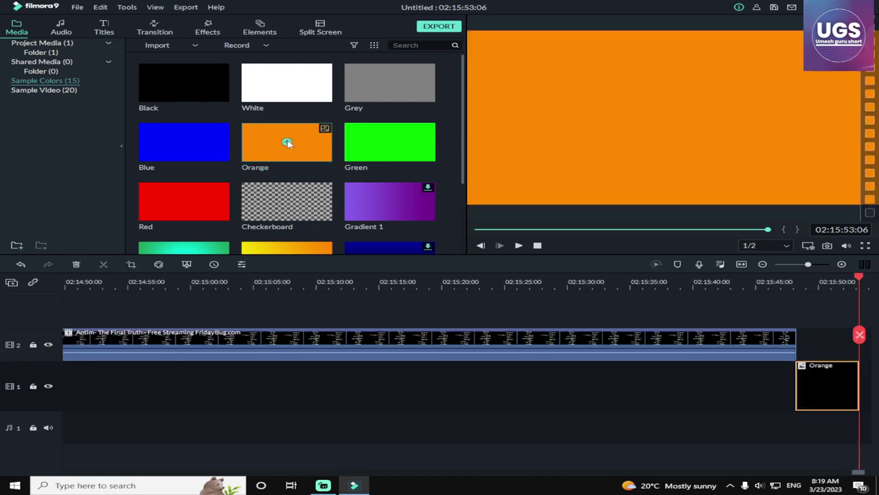
left_click(654, 389)
key("Delete")
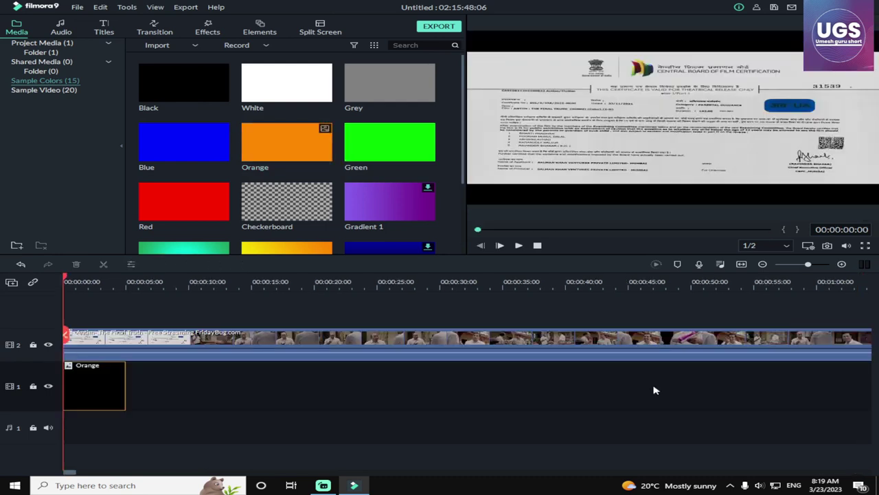
left_click(103, 386)
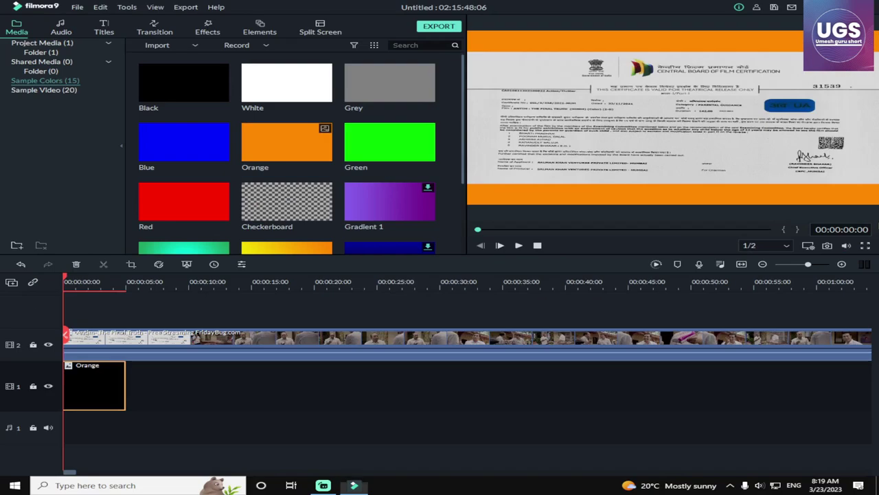
Step: Change the project's aspect ratio from widescreen to the square 1:1 format
left_click(737, 238)
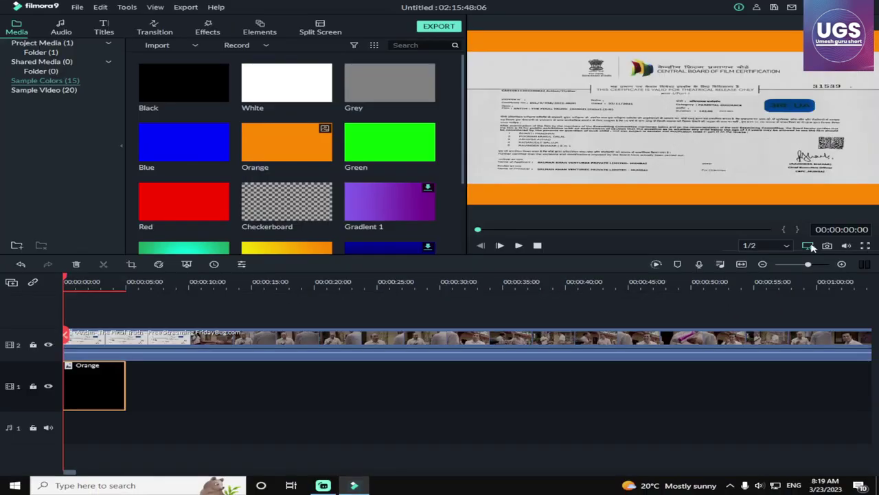
left_click(808, 234)
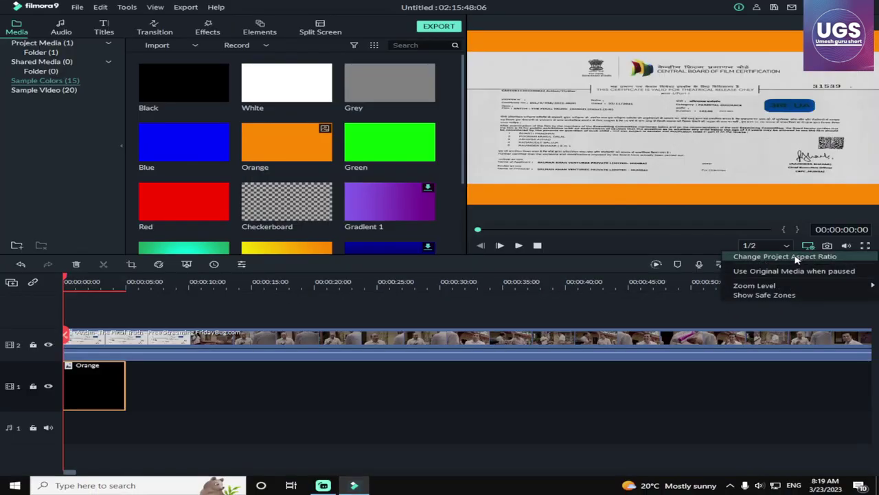
left_click(787, 259)
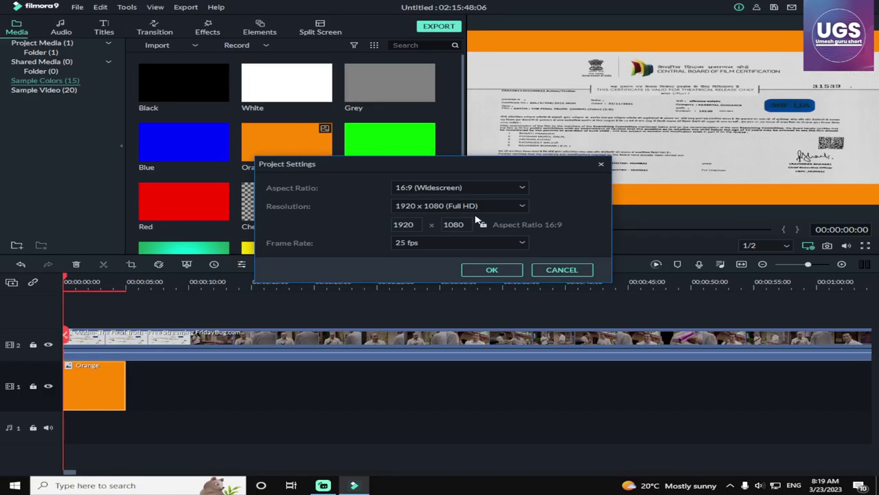
left_click(477, 161)
left_click(451, 208)
left_click(491, 270)
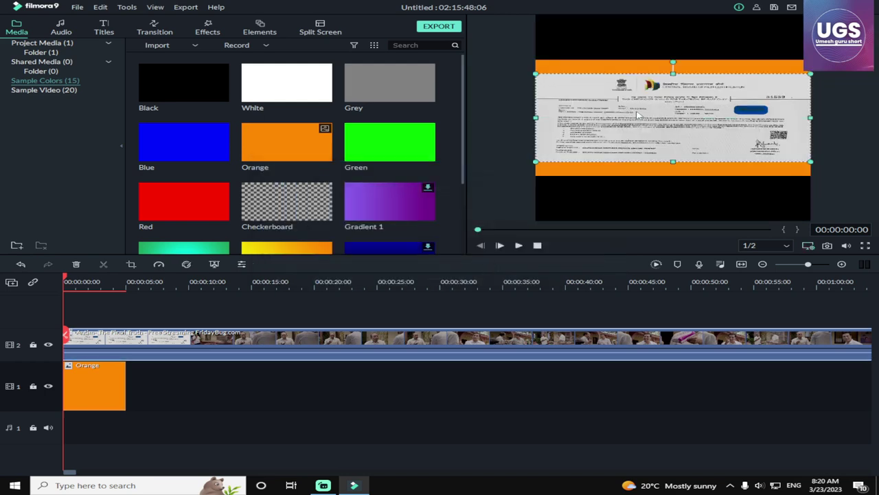
Step: Stretch the Orange background clip in the preview to cover the whole frame and extend slightly past both sides
left_click(79, 389)
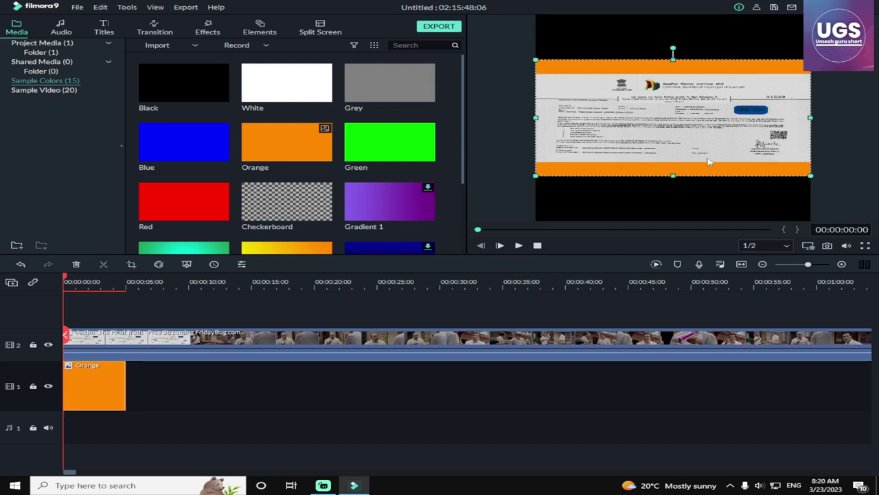
left_click_drag(674, 177, 674, 275)
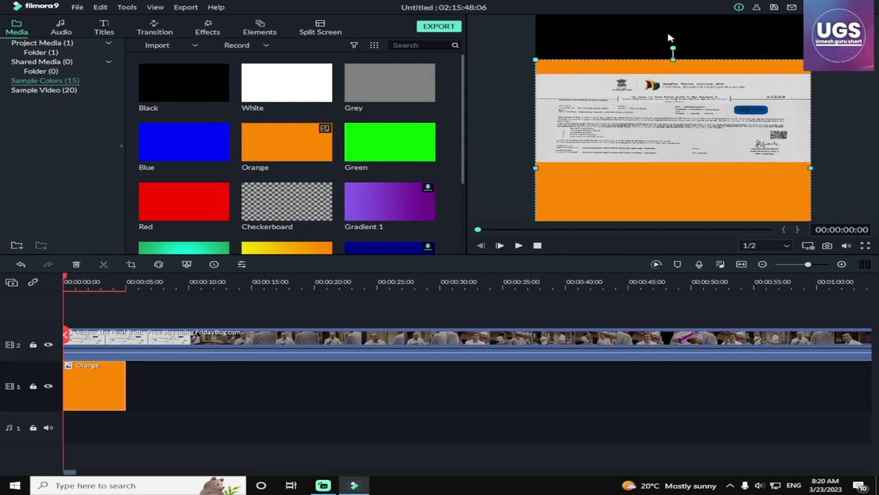
left_click_drag(656, 3, 656, 4)
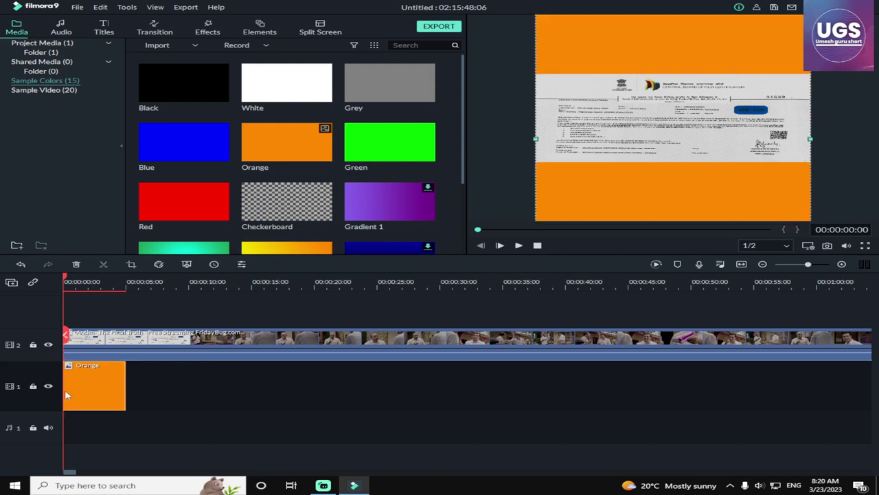
double_click(575, 184)
left_click_drag(533, 139, 520, 140)
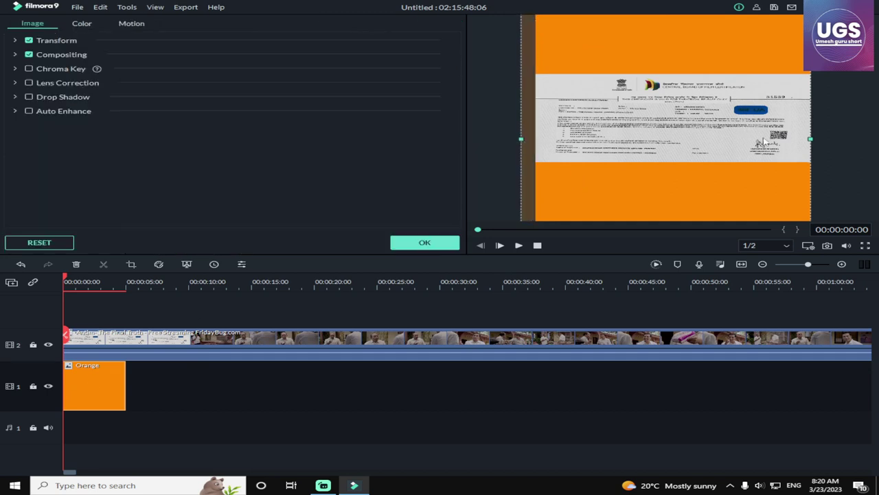
left_click_drag(836, 138, 842, 138)
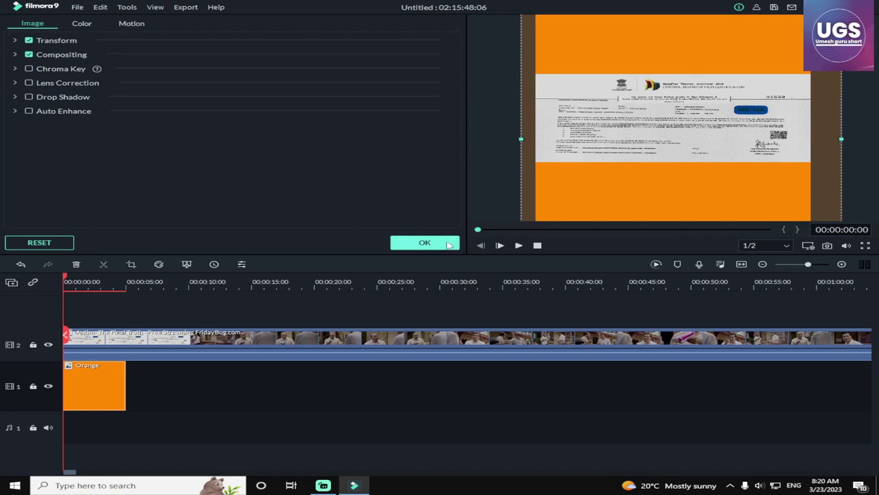
left_click(425, 242)
Step: Crop the movie clip on track 2 to a 1:1 ratio with Crop and Zoom
left_click(244, 344)
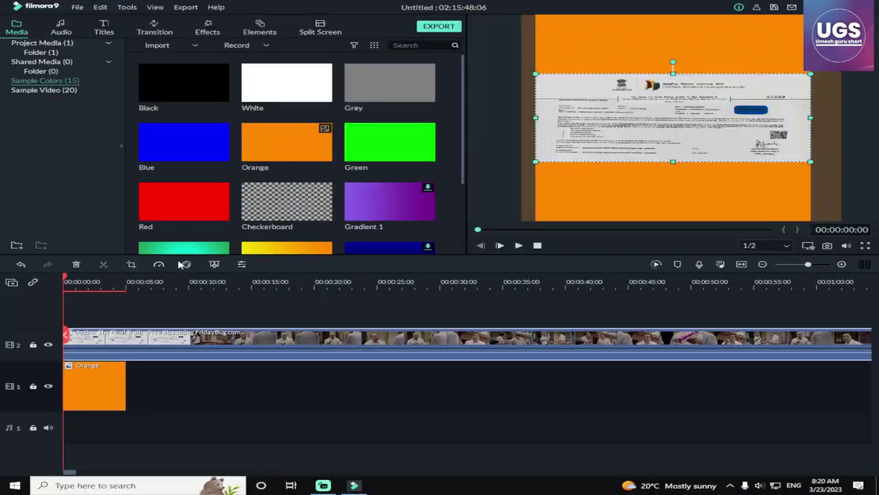
left_click(131, 265)
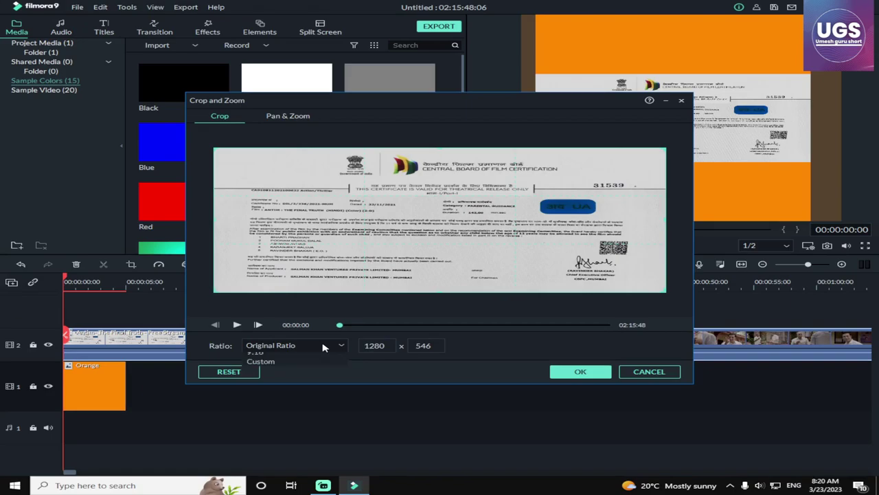
left_click(323, 345)
left_click(278, 404)
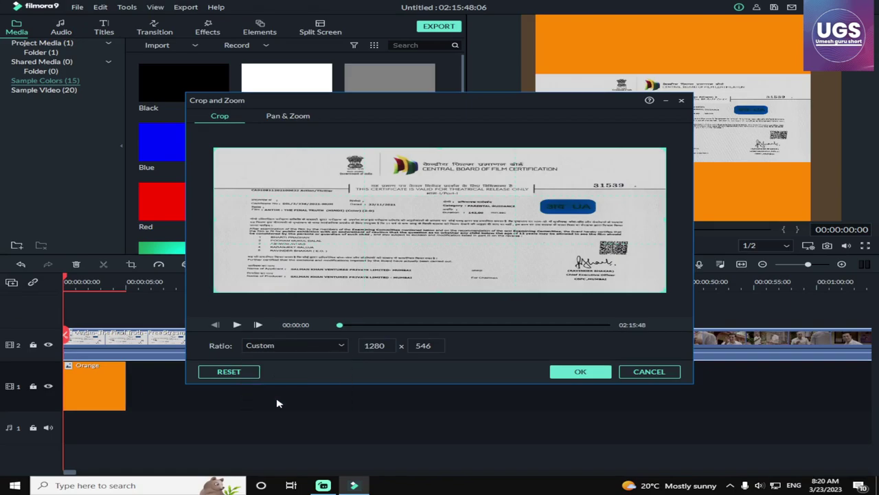
left_click(305, 351)
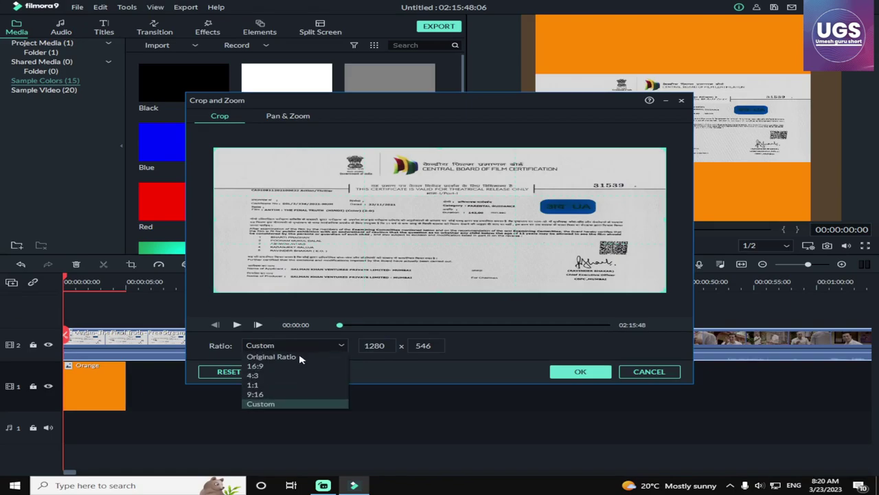
left_click(282, 386)
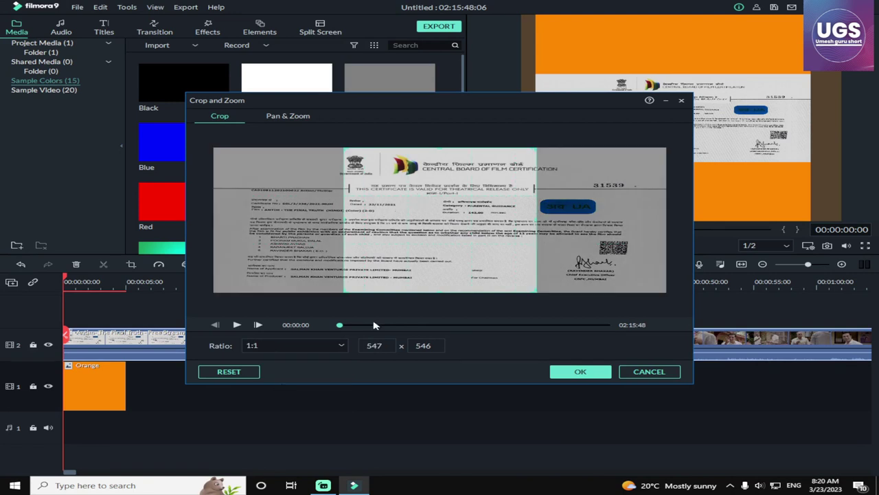
left_click(566, 375)
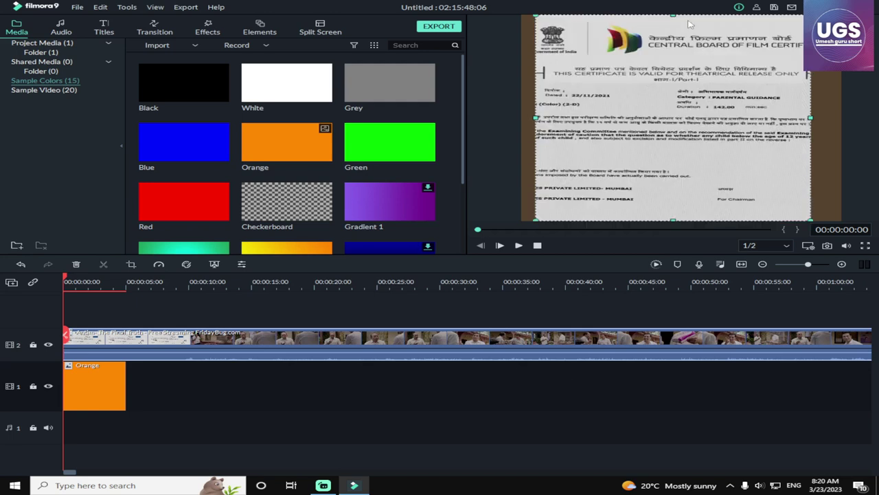
Step: Reduce the movie clip's height in the preview, leaving a wide orange band above it and a thin one below
left_click_drag(671, 14, 672, 55)
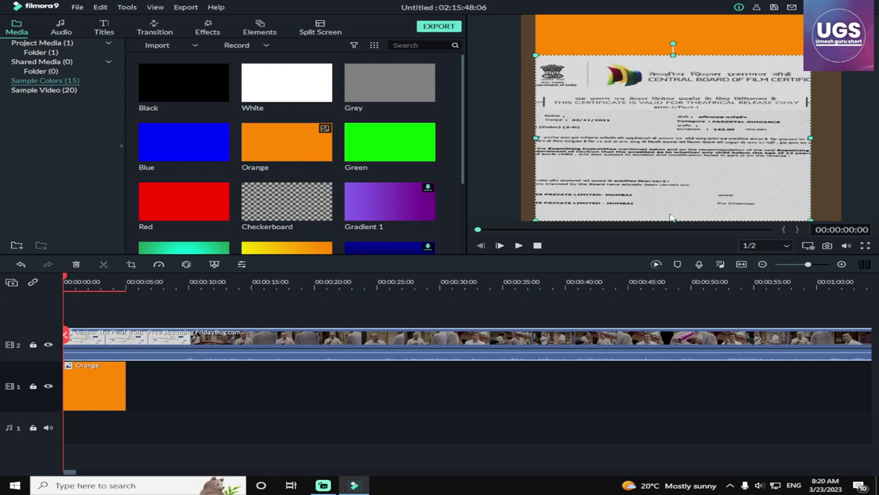
left_click_drag(671, 220, 673, 217)
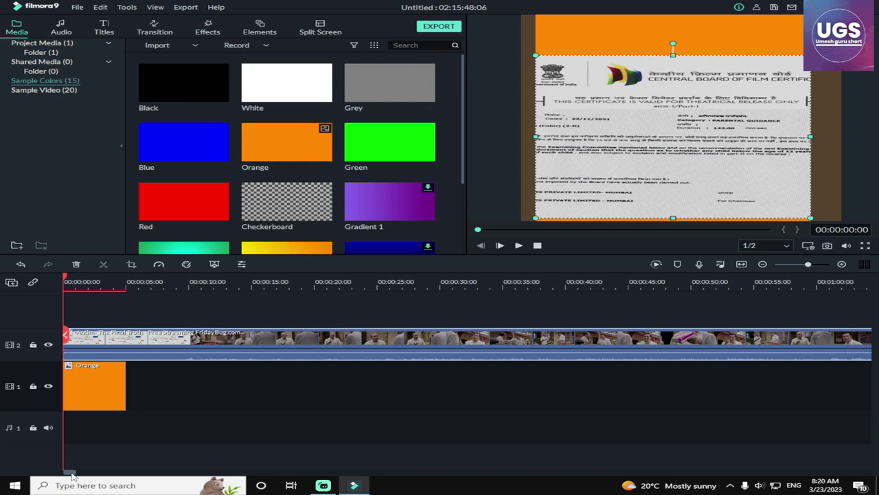
left_click_drag(71, 474, 94, 475)
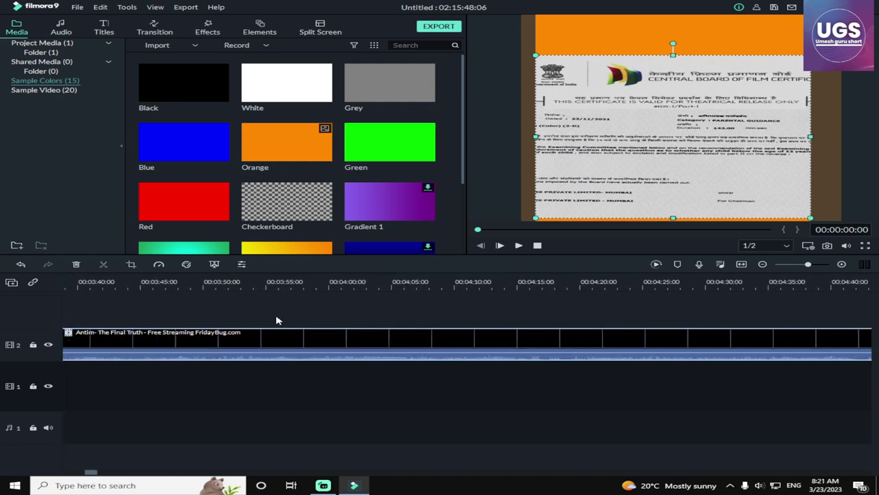
Step: Examine the movie clip at widely spaced points along its length to find a scene worth keeping
left_click(330, 278)
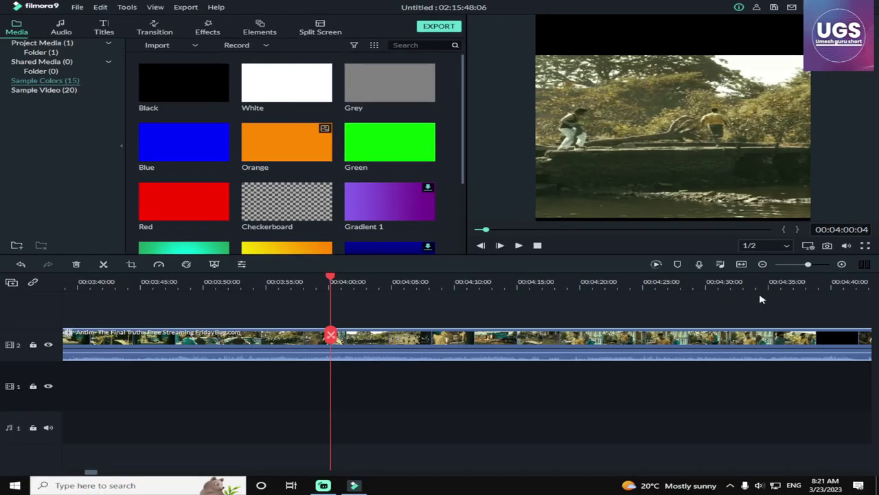
left_click(745, 261)
left_click_drag(807, 267, 801, 266)
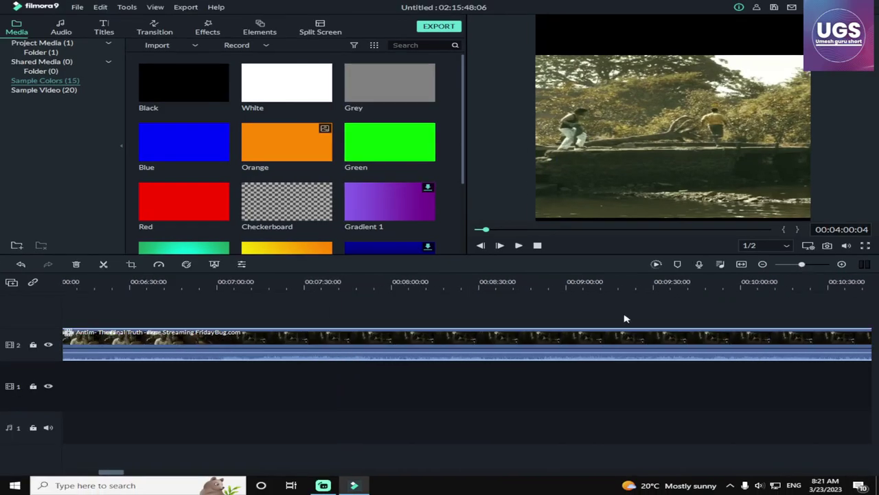
left_click(574, 283)
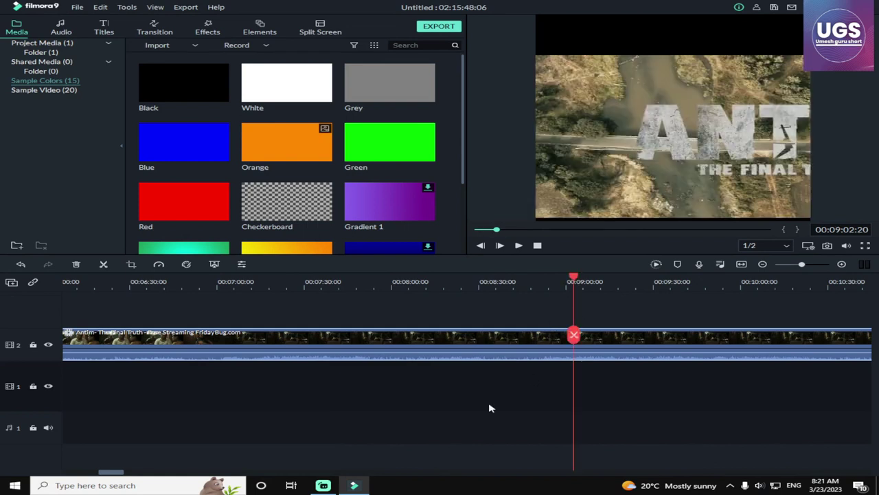
left_click_drag(111, 472, 156, 479)
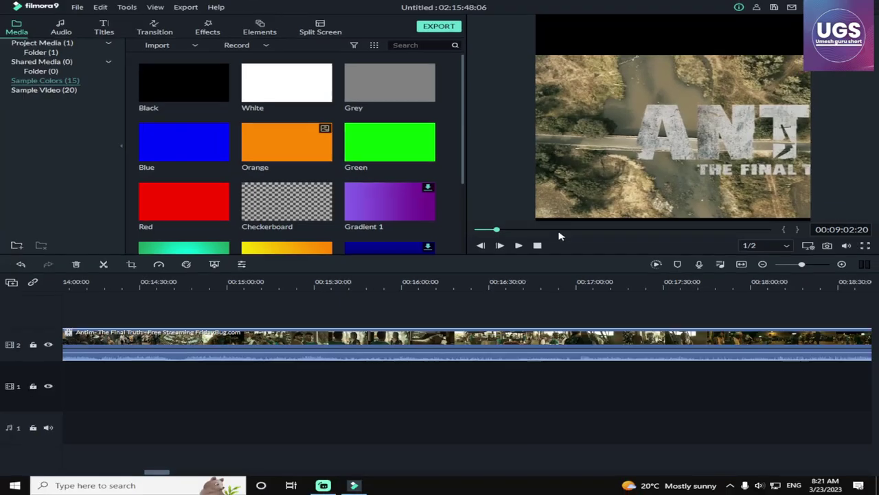
left_click_drag(573, 243, 692, 232)
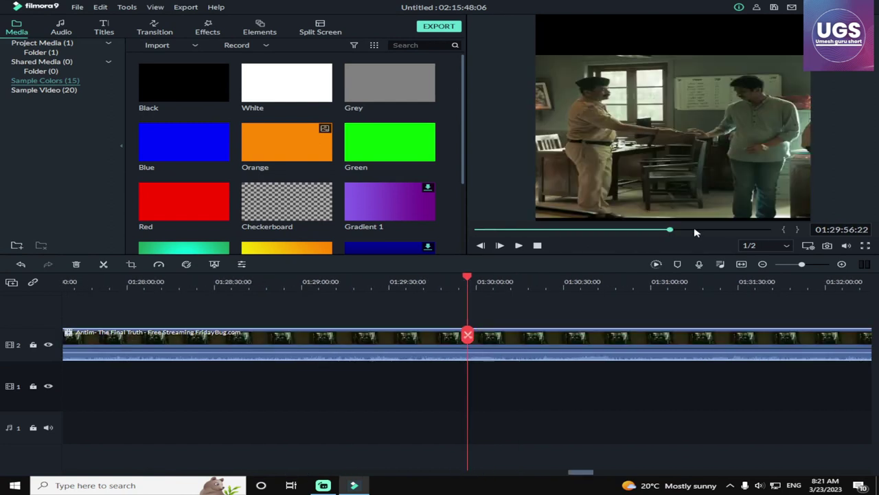
left_click(595, 233)
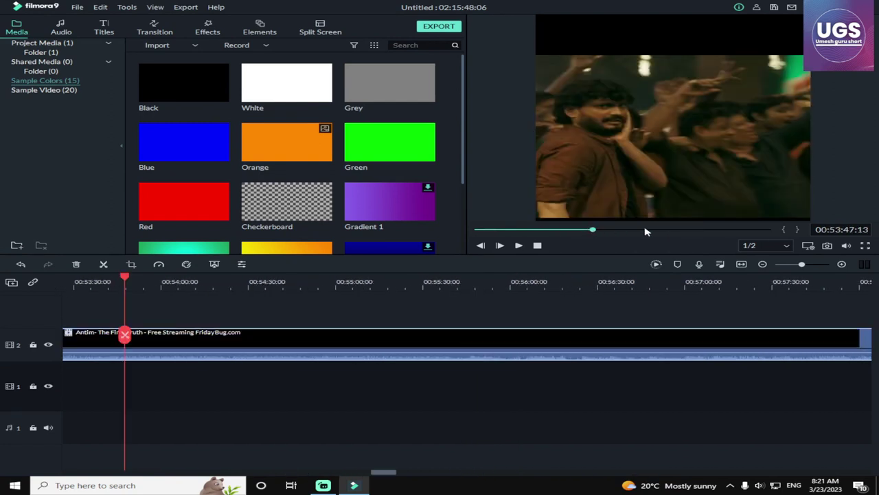
left_click(689, 231)
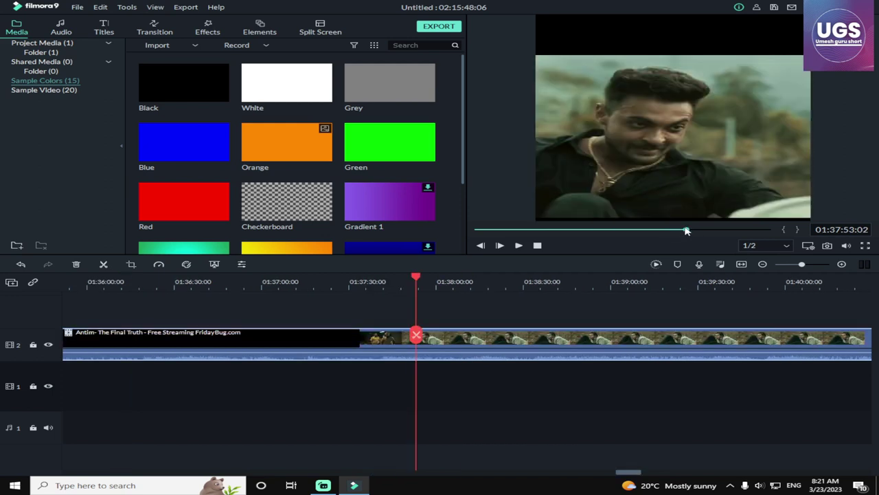
Step: Split the movie clip at 01:38:45:24 and ripple delete the part before the cut
left_click(681, 232)
left_click(688, 232)
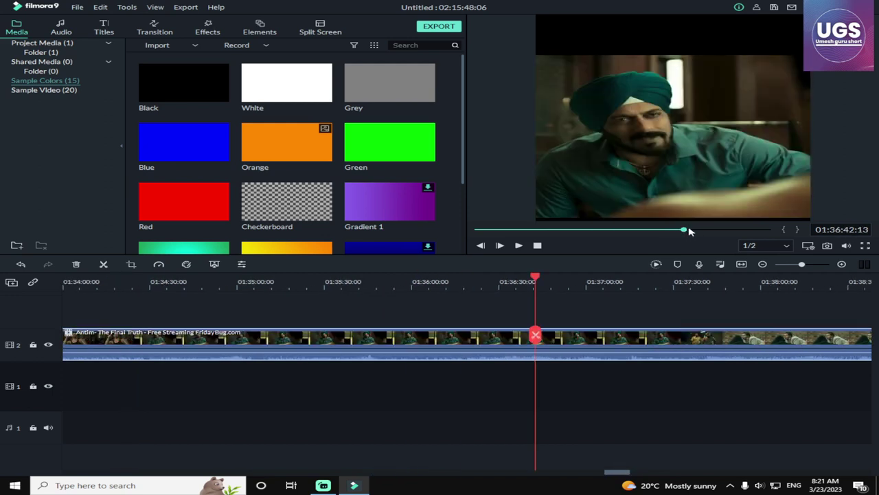
left_click(690, 232)
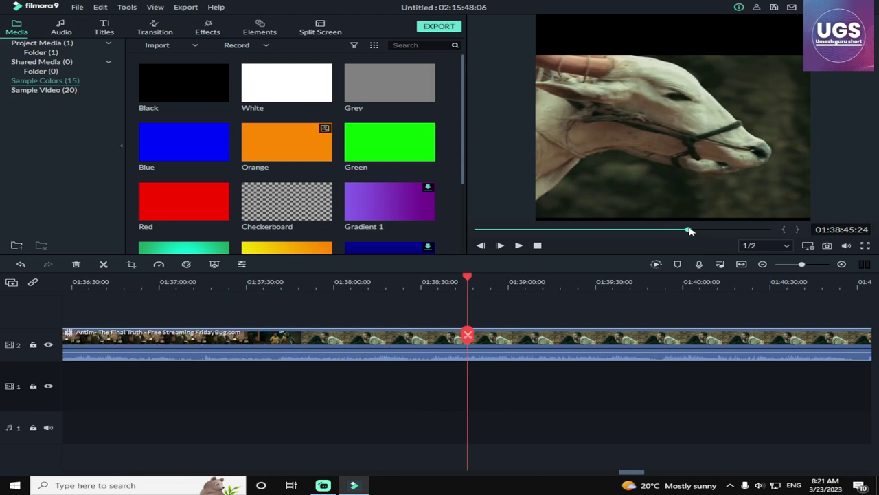
left_click(467, 335)
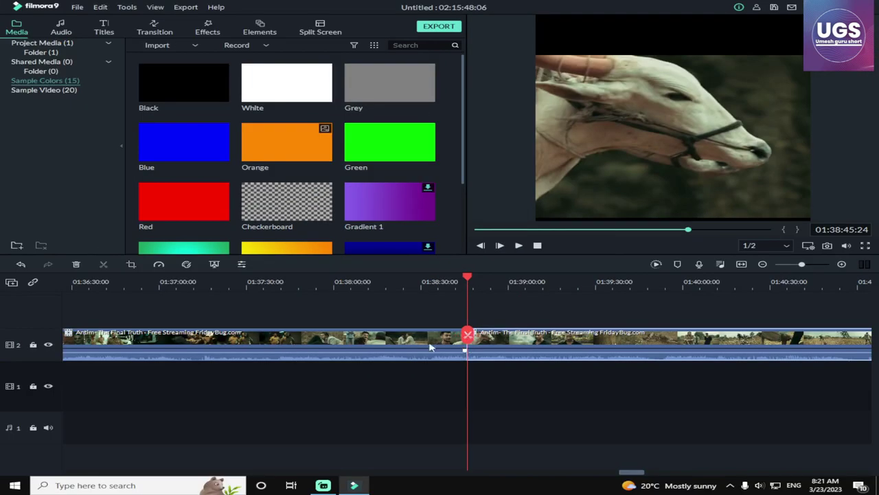
left_click(375, 363)
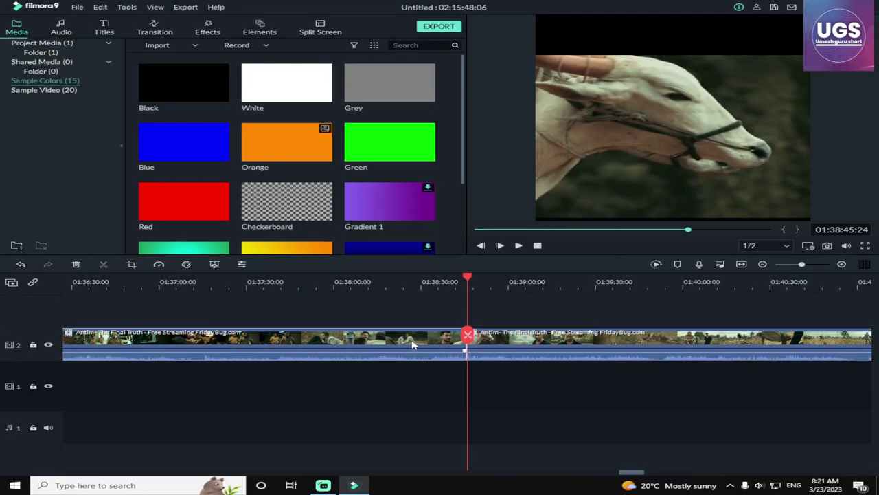
right_click(339, 339)
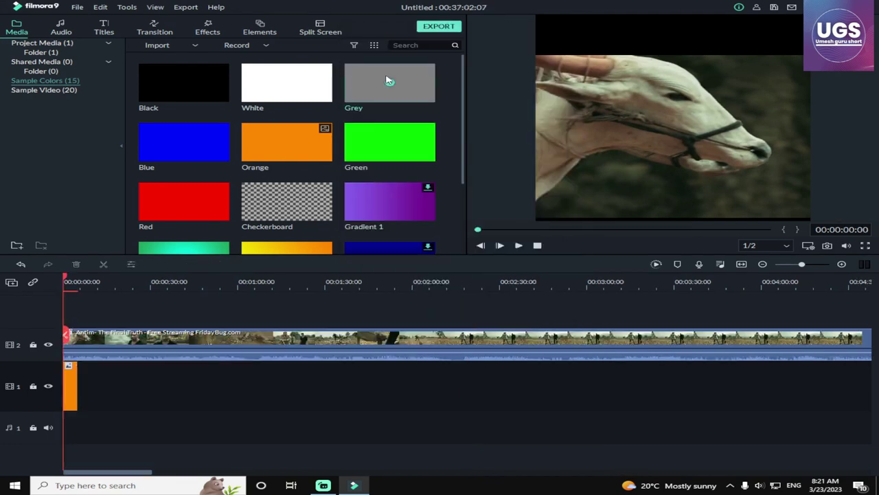
Step: Split the movie clip at 00:00:48:05 and delete everything after the cut
left_click(110, 282)
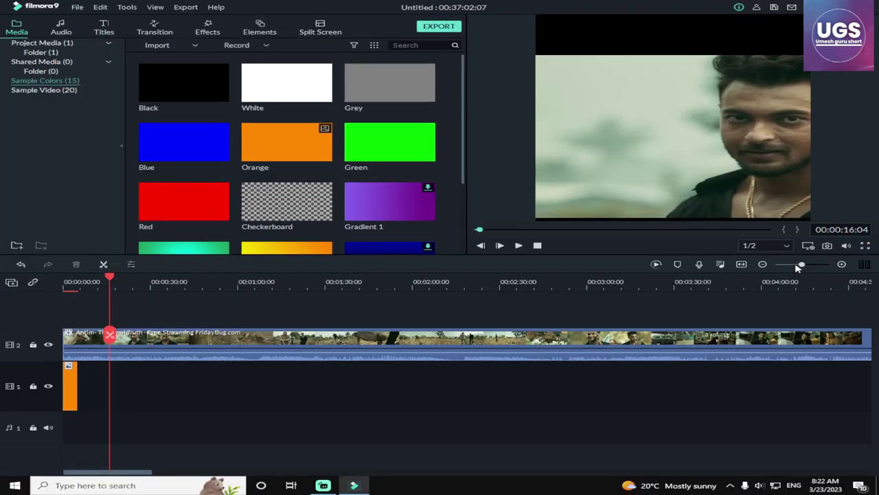
left_click_drag(724, 295, 710, 296)
left_click_drag(797, 267, 809, 267)
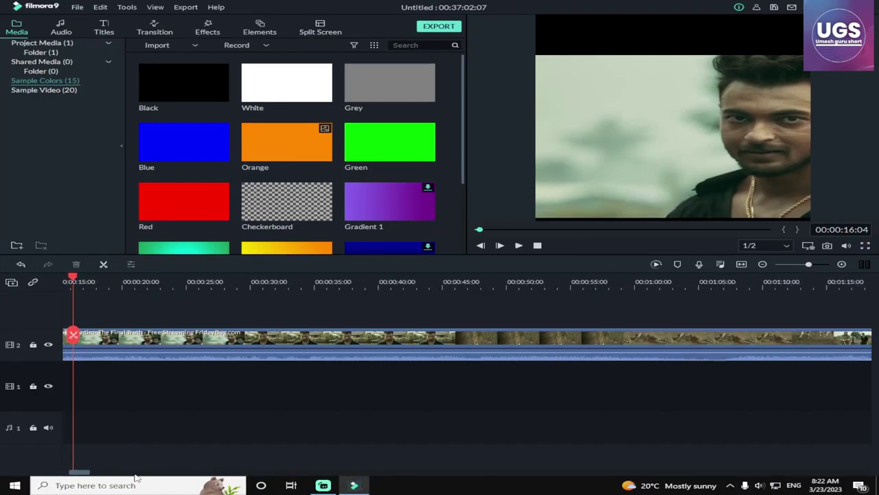
left_click_drag(80, 474, 48, 472)
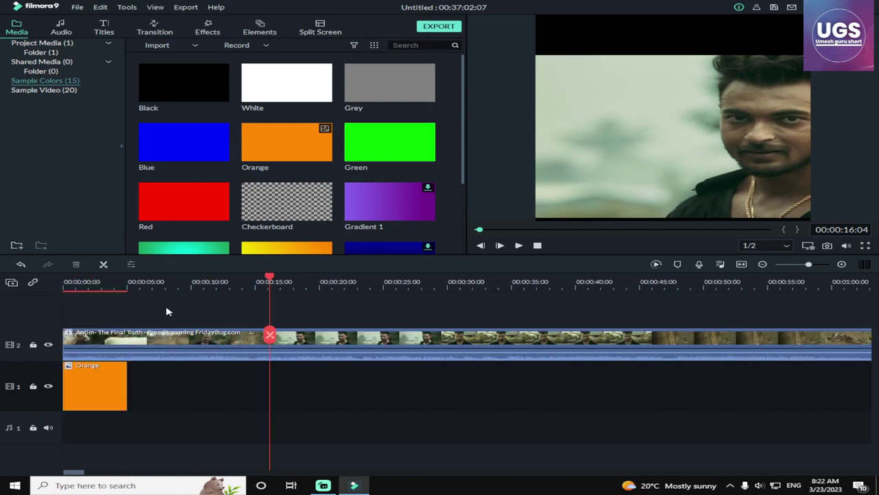
left_click(159, 281)
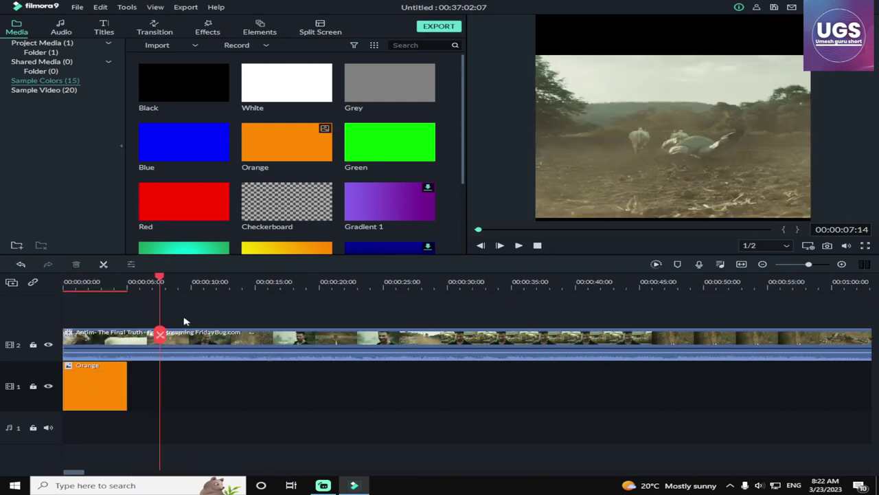
left_click_drag(159, 334, 679, 301)
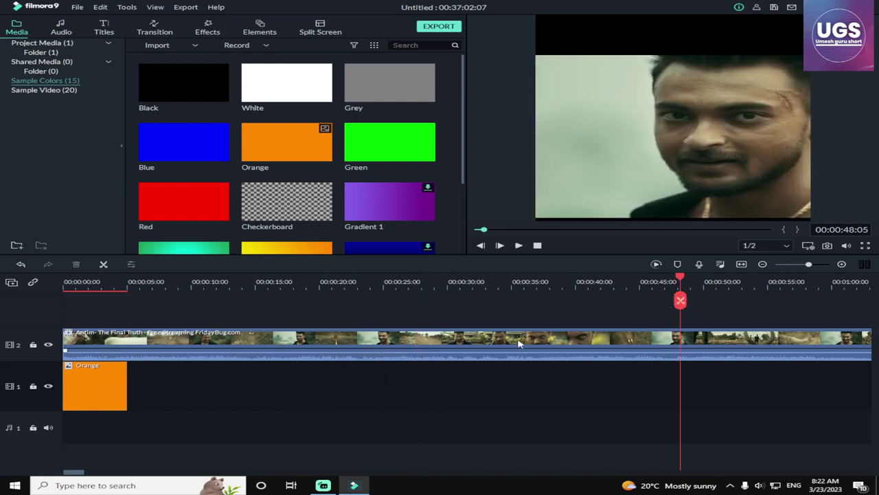
left_click(542, 335)
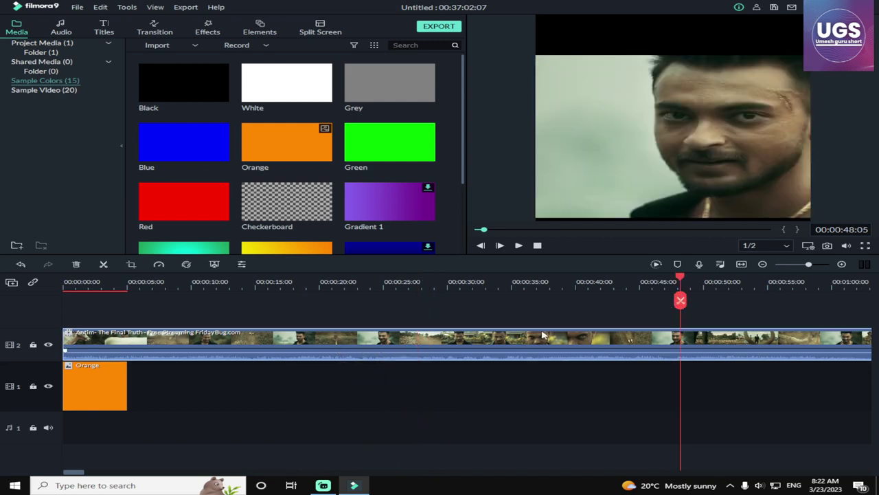
left_click(679, 301)
key("Delete")
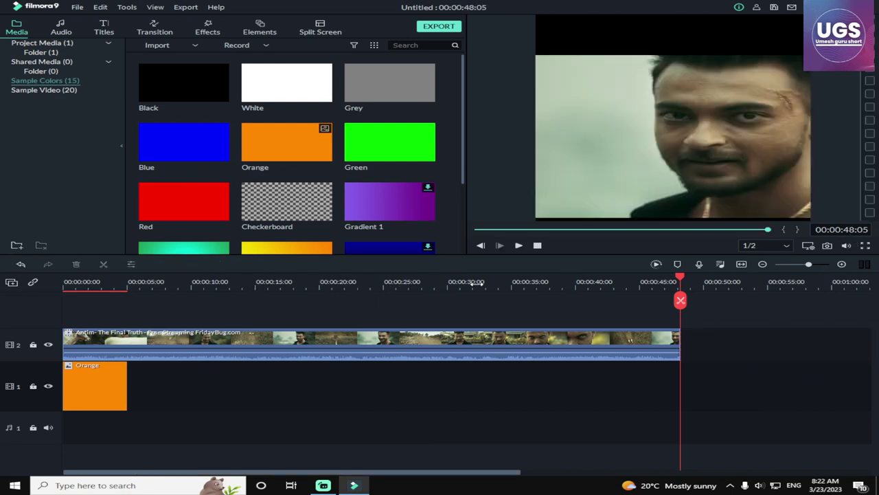
Step: Split the movie clip at 00:00:28:05 and delete the part before the cut
left_click(425, 278)
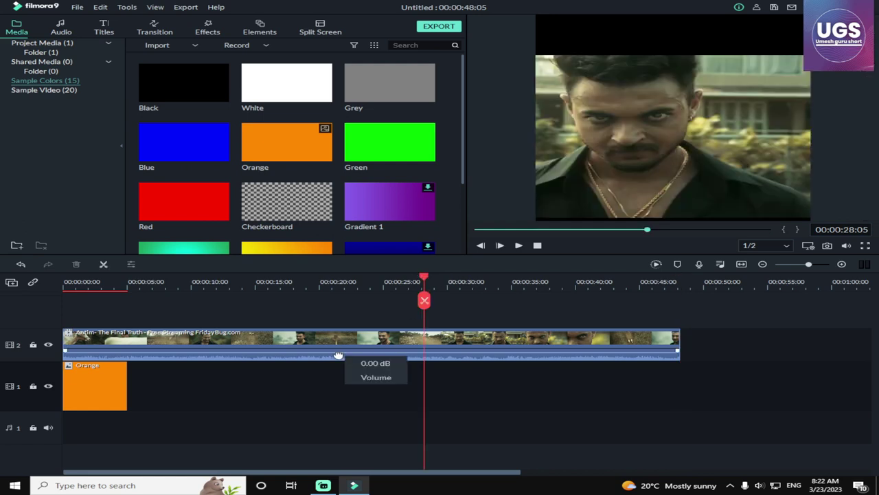
left_click(424, 303)
left_click(352, 344)
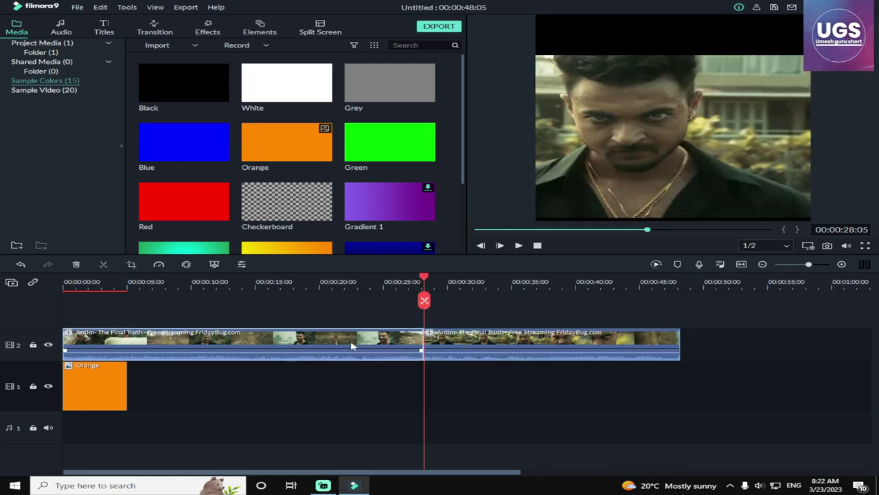
key("Delete")
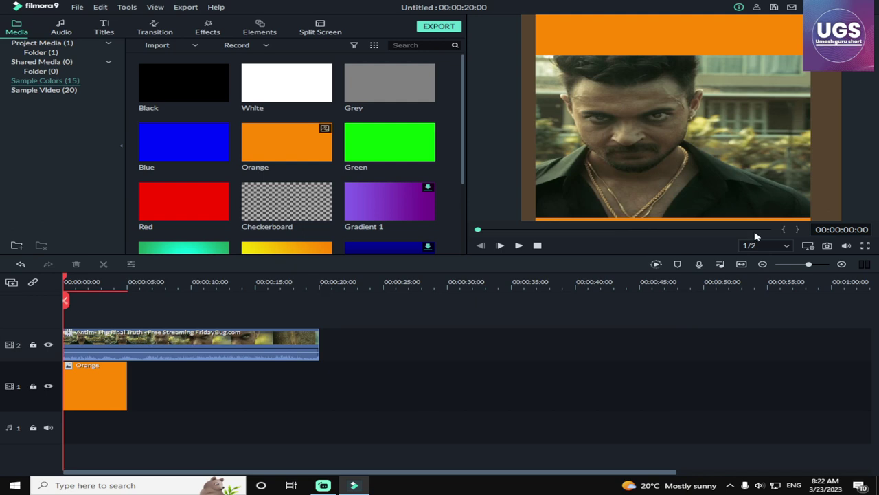
Step: Split the movie clip at 00:00:12:01 and delete the remainder after the cut
left_click(319, 283)
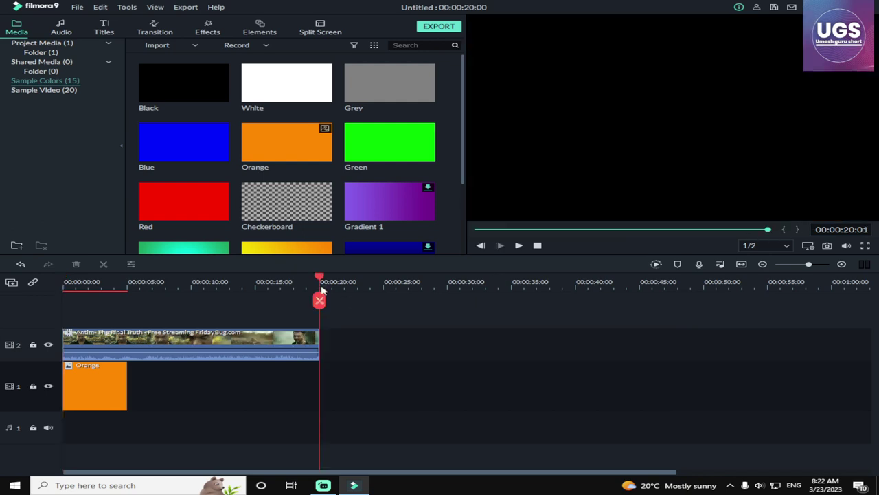
left_click(169, 281)
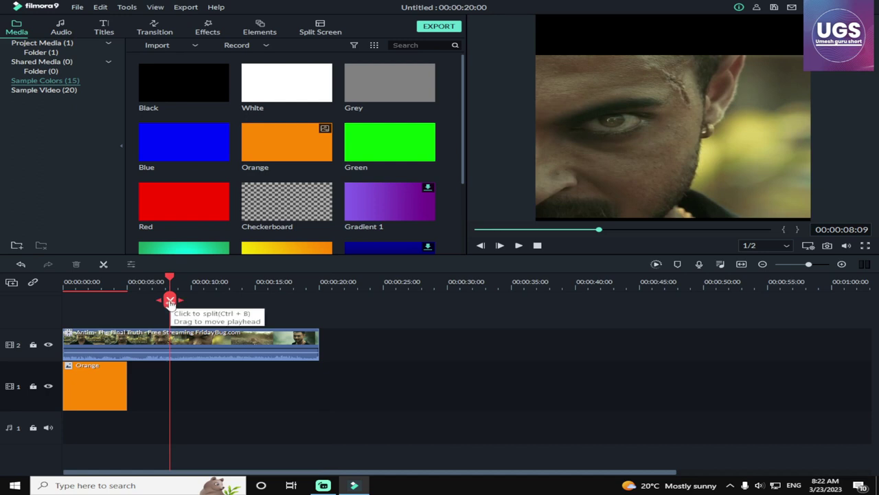
left_click_drag(169, 300, 216, 300)
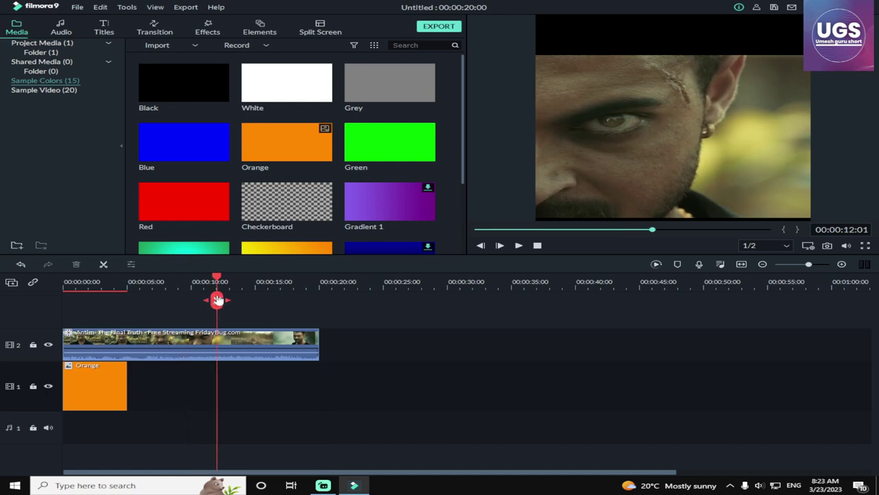
left_click(216, 299)
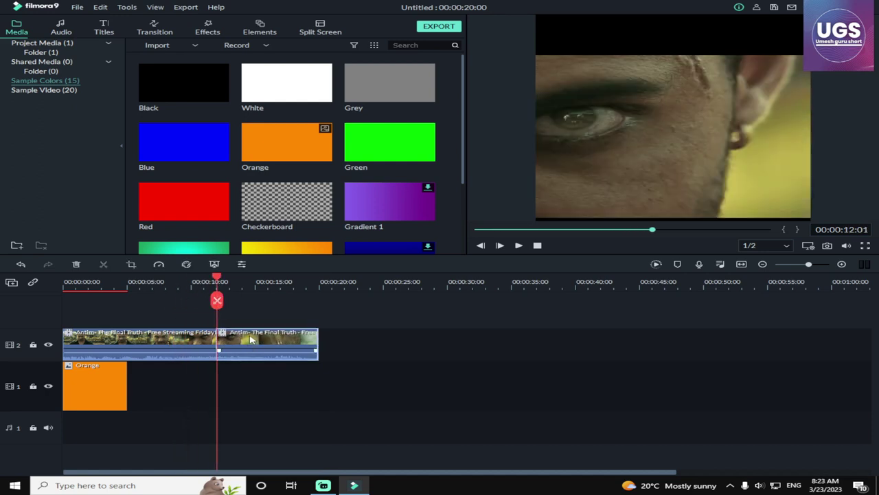
key("Delete")
Step: Extend the Orange clip on track 1 so it ends together with the movie clip
mouse_move(216, 300)
left_mouse_down()
mouse_move(200, 299)
mouse_move(213, 301)
left_mouse_up()
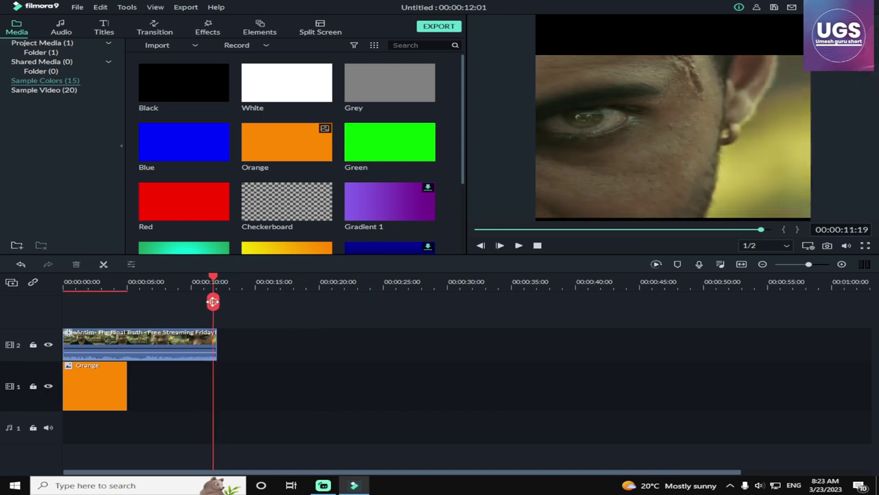
left_click(85, 397)
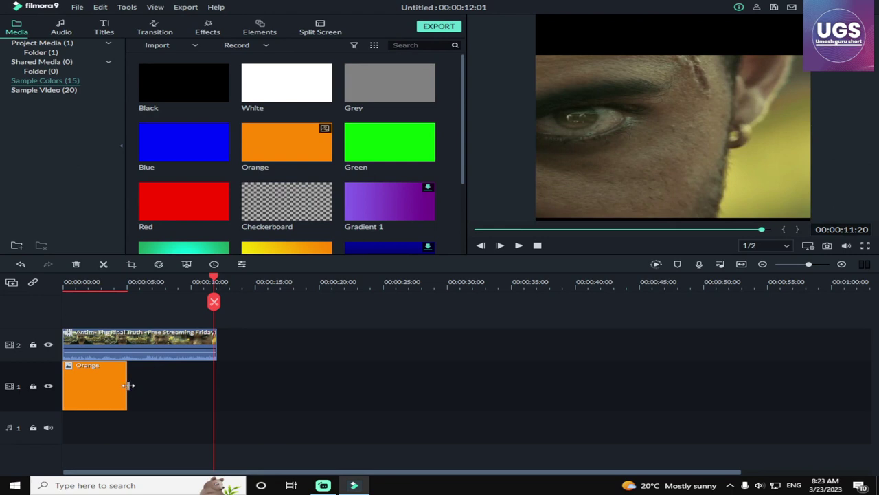
left_click_drag(127, 383, 217, 382)
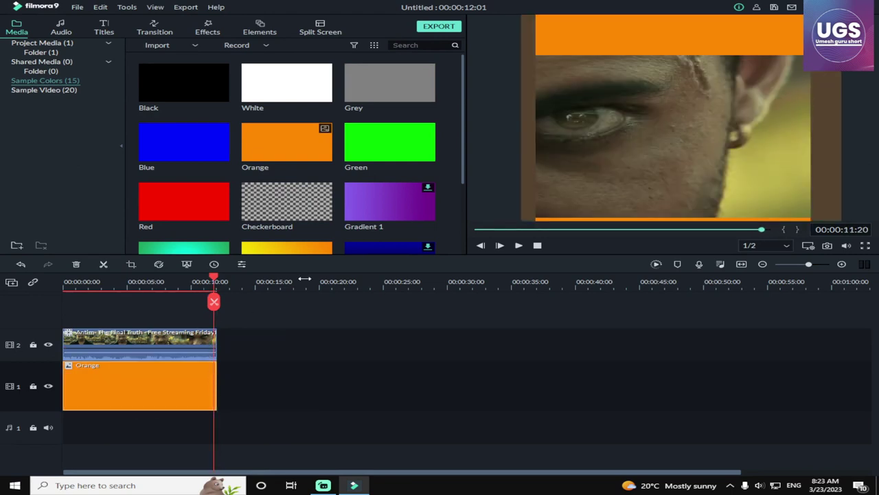
Step: Add a third video track and place Default Title on it from the start, spanning the full length of the movie clip
right_click(25, 311)
left_click(39, 316)
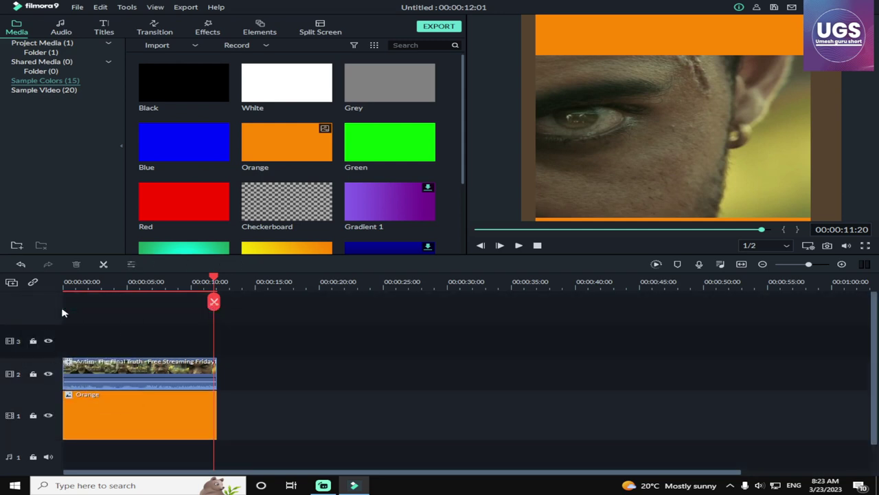
left_click_drag(214, 302, 40, 300)
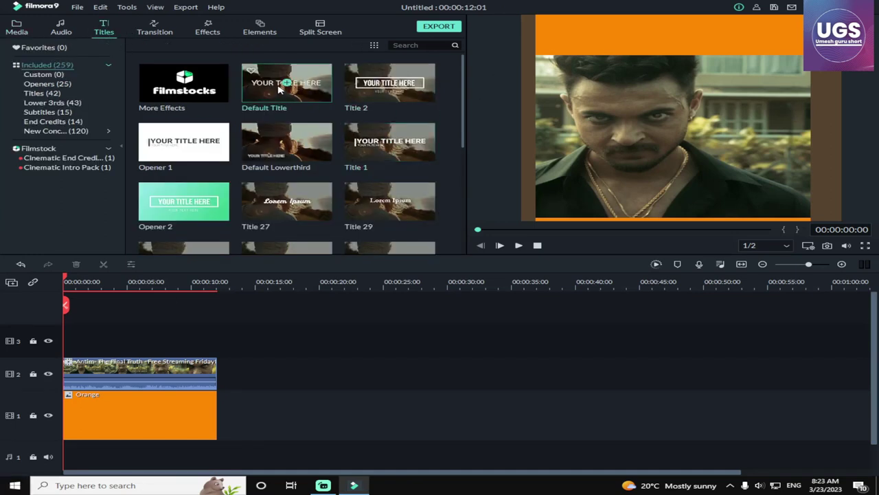
left_click_drag(286, 82, 216, 345)
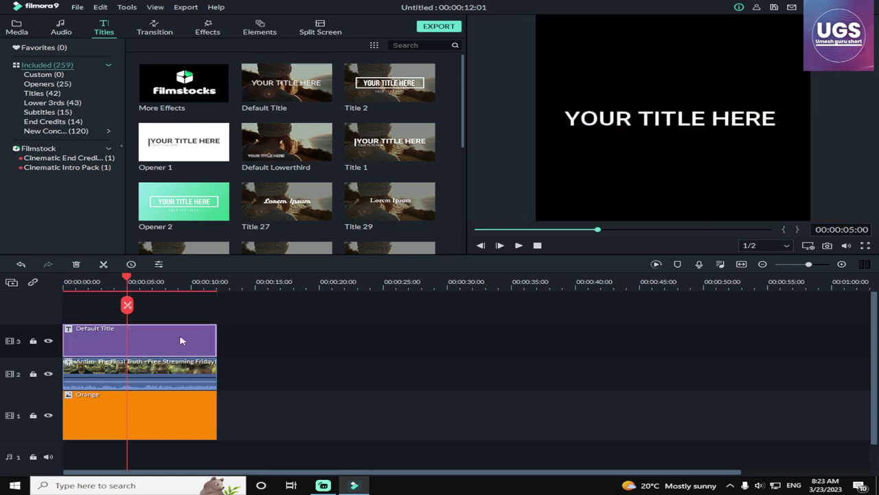
Step: Move the title text up onto the orange band above the movie picture and shift it slightly left, checking it at different playback positions
left_click(158, 289)
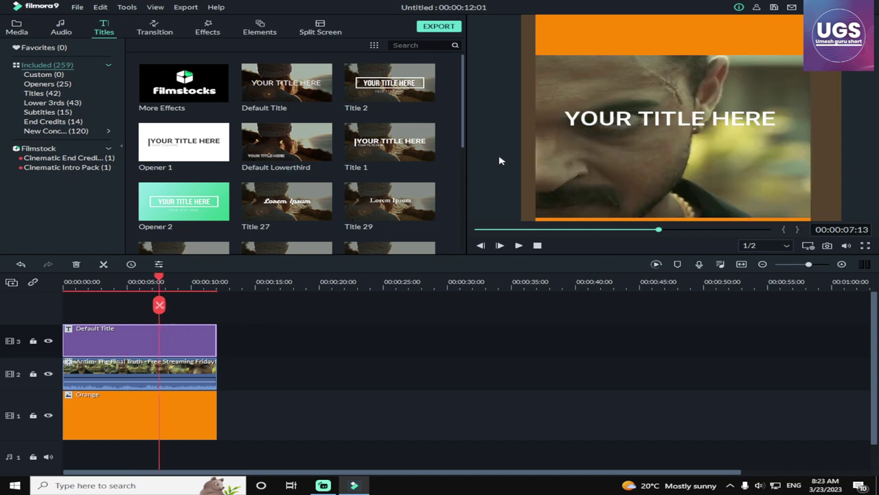
left_click(655, 120)
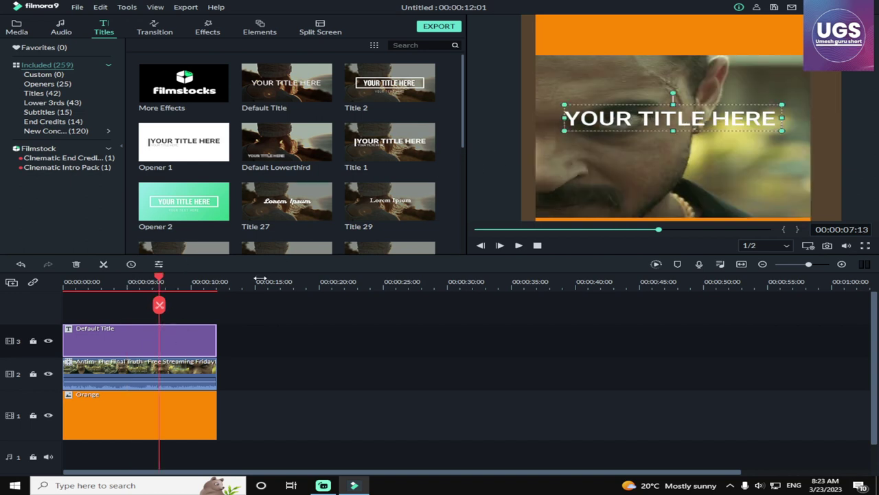
left_click(638, 33)
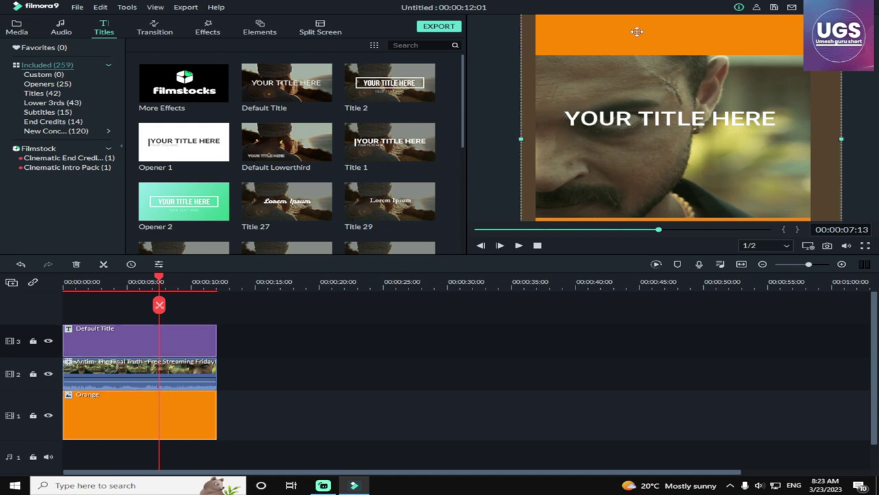
left_click(638, 125)
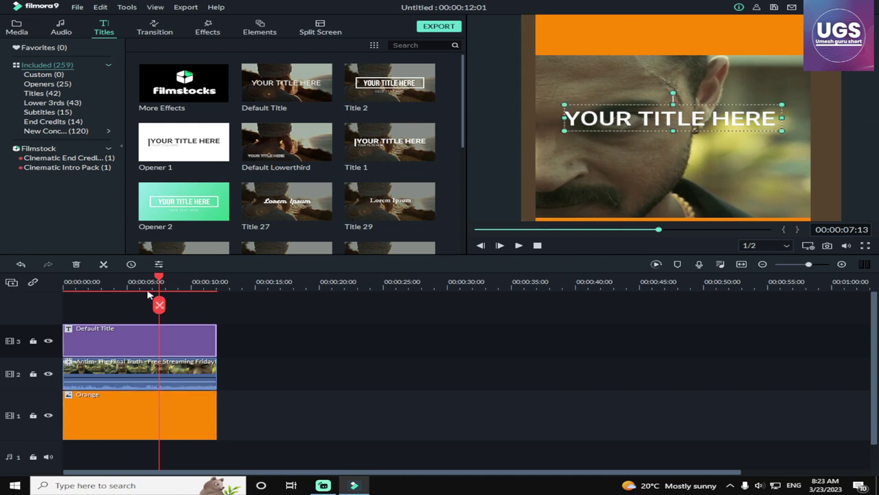
left_click_drag(638, 118, 628, 33)
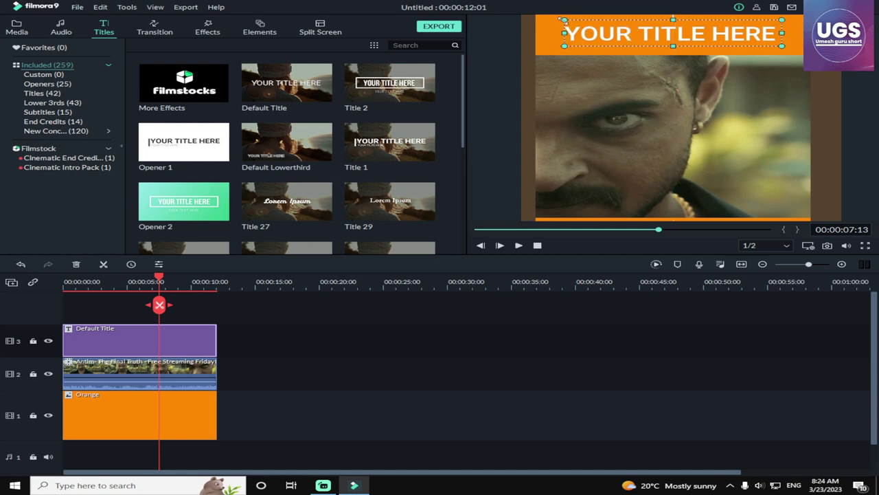
left_click_drag(570, 33, 555, 33)
left_click(621, 89)
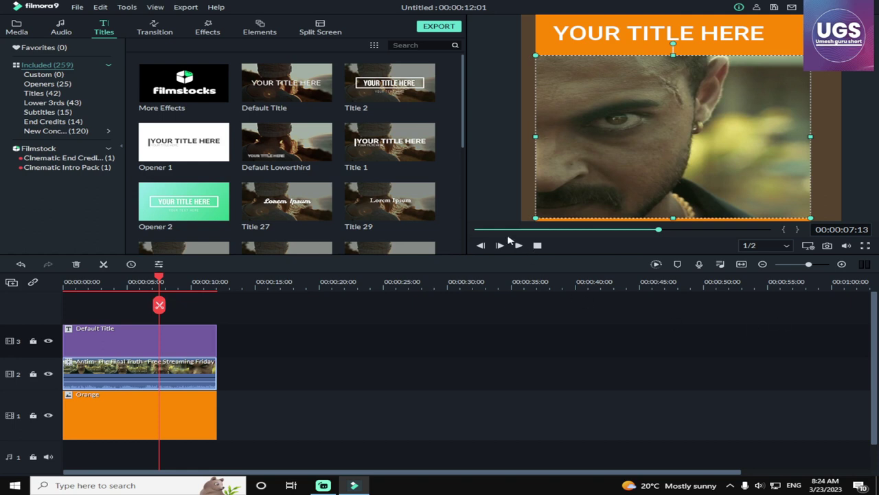
left_click(479, 232)
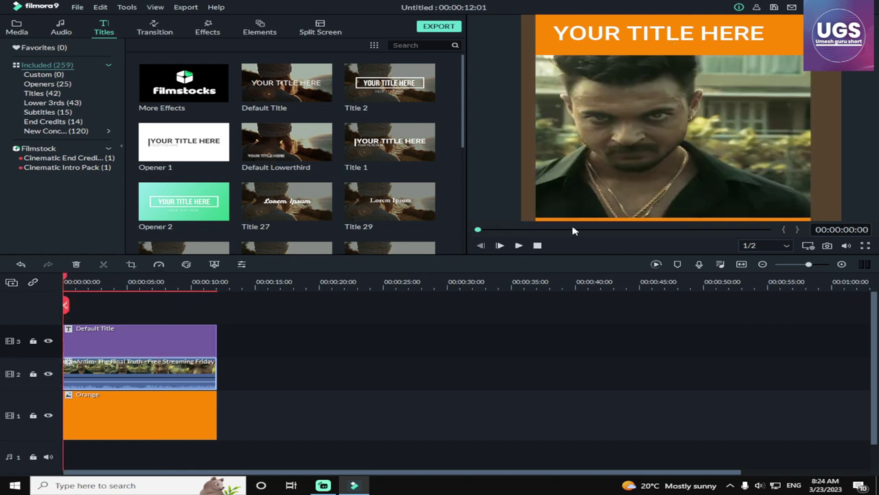
left_click(614, 230)
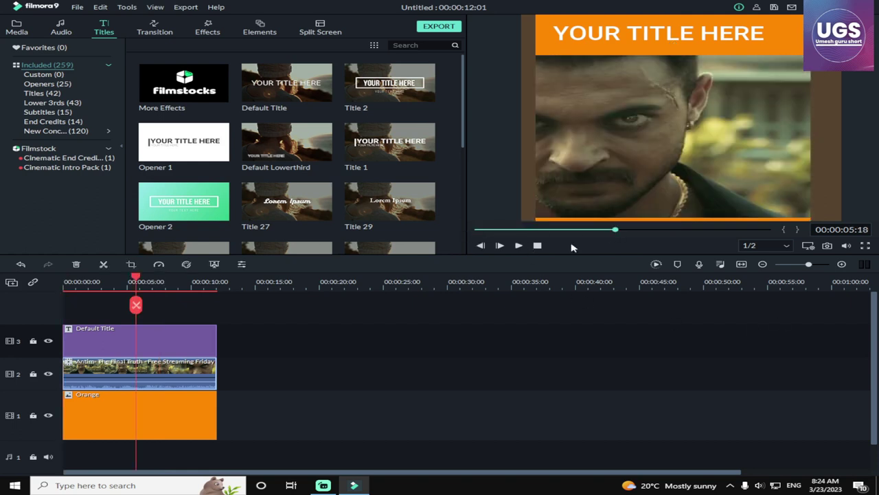
Step: Set the movie clip's custom speed to 1.10
right_click(158, 376)
right_click(175, 377)
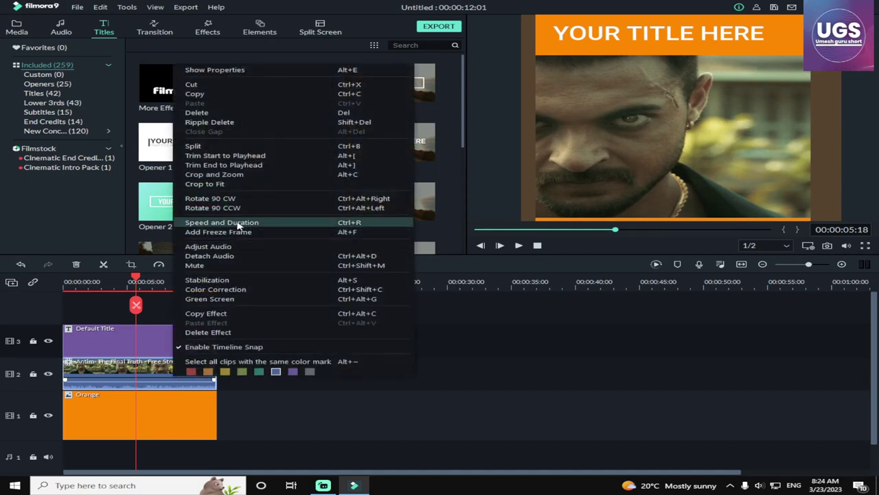
left_click(236, 222)
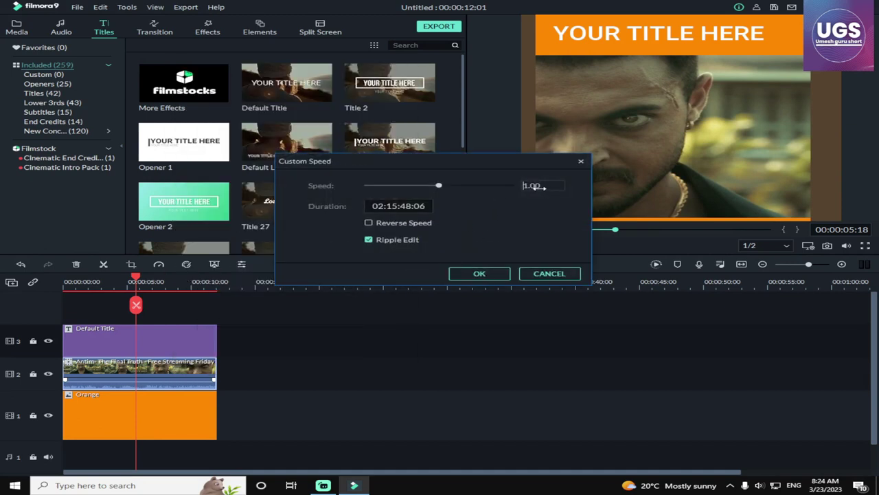
left_click_drag(541, 185, 530, 186)
type("1")
left_click(479, 274)
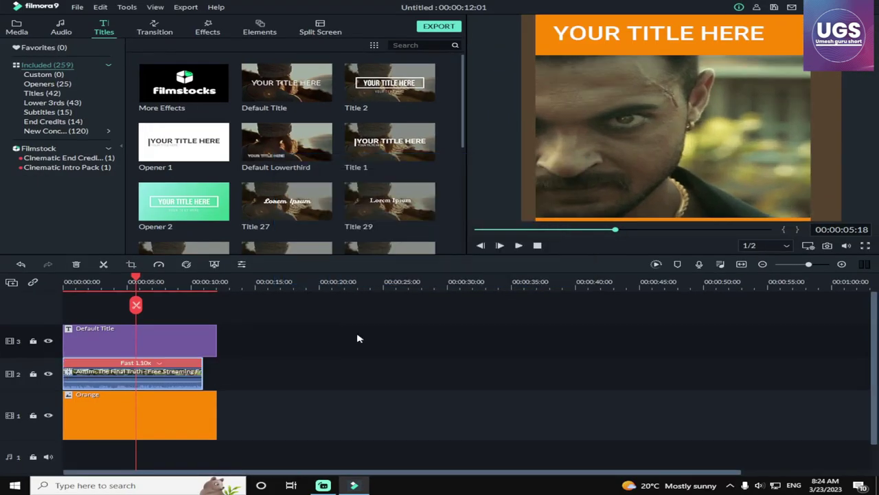
Step: Shorten the Orange clip and the Default Title clip so both end together with the sped-up movie clip
left_click_drag(216, 418, 202, 422)
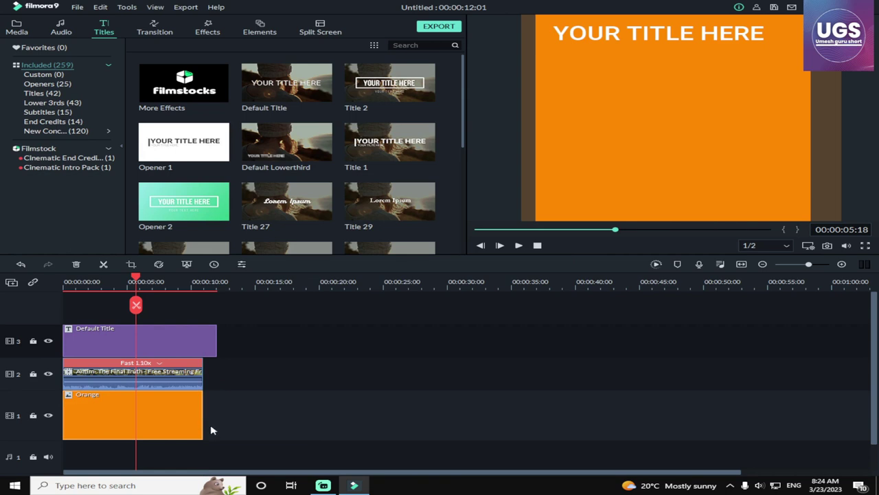
left_click(210, 353)
left_click_drag(216, 348, 202, 346)
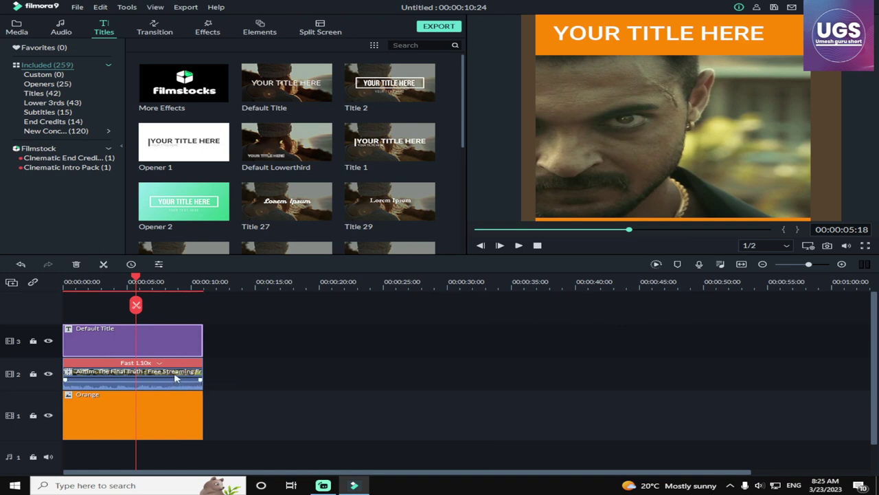
Step: Adjust the movie clip's audio: pitch 1.00, Classic equalizer and background noise removal enabled
double_click(175, 377)
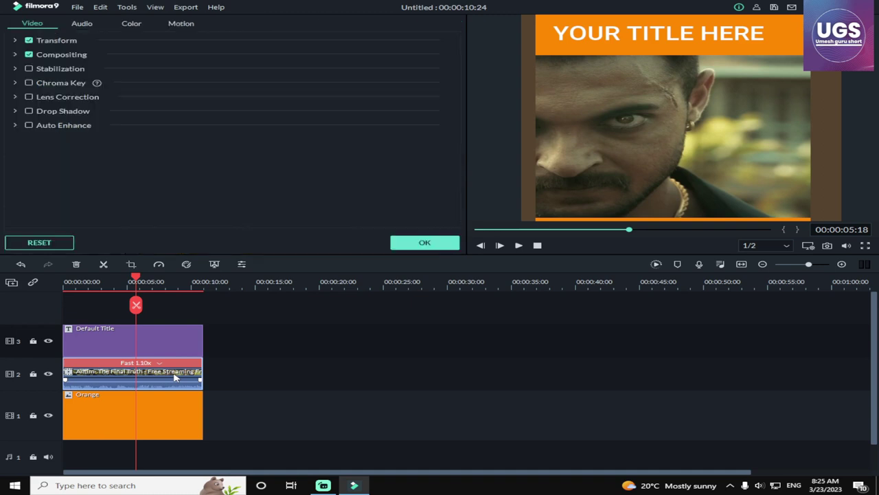
right_click(153, 375)
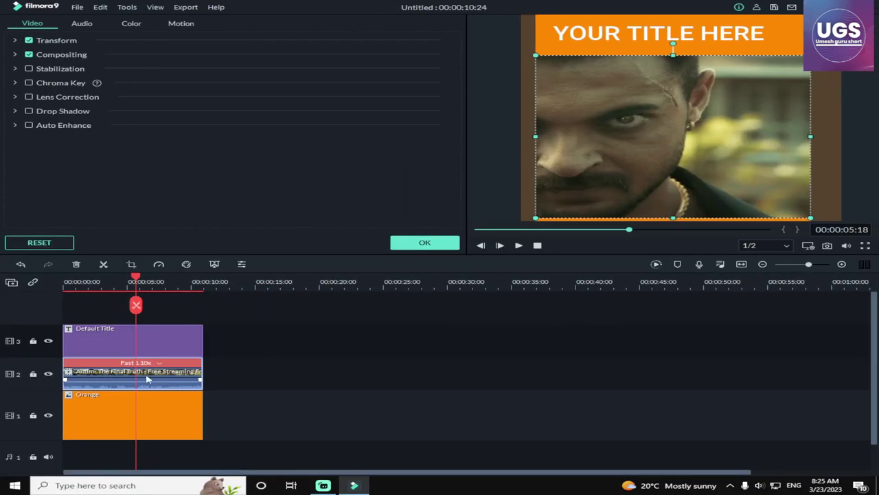
right_click(158, 375)
left_click(278, 244)
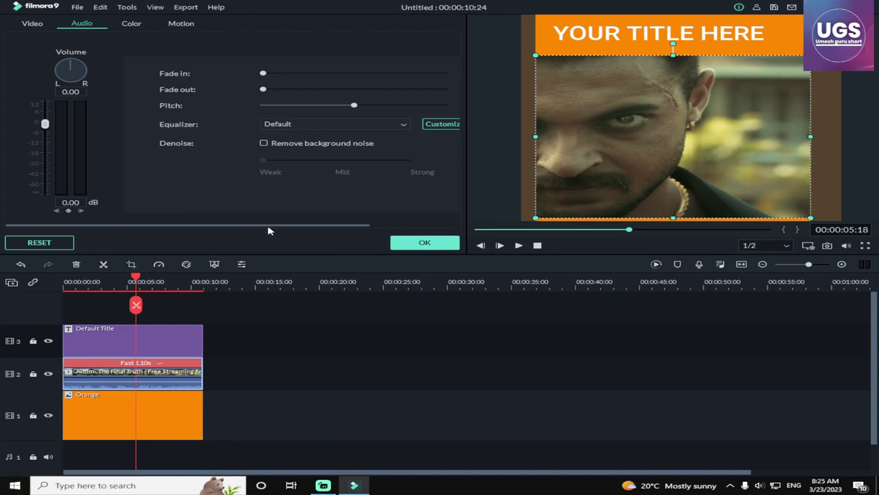
left_click_drag(269, 228, 358, 228)
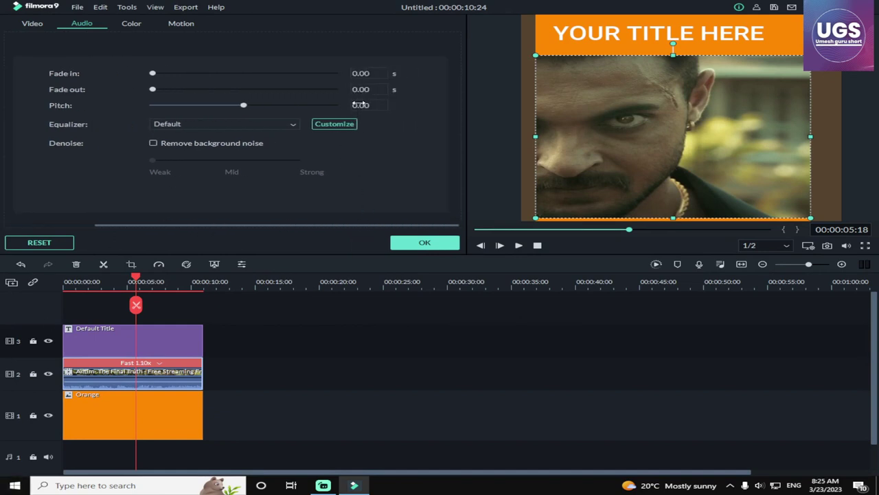
left_click_drag(243, 105, 253, 107)
left_click(191, 127)
left_click(189, 143)
left_click(153, 143)
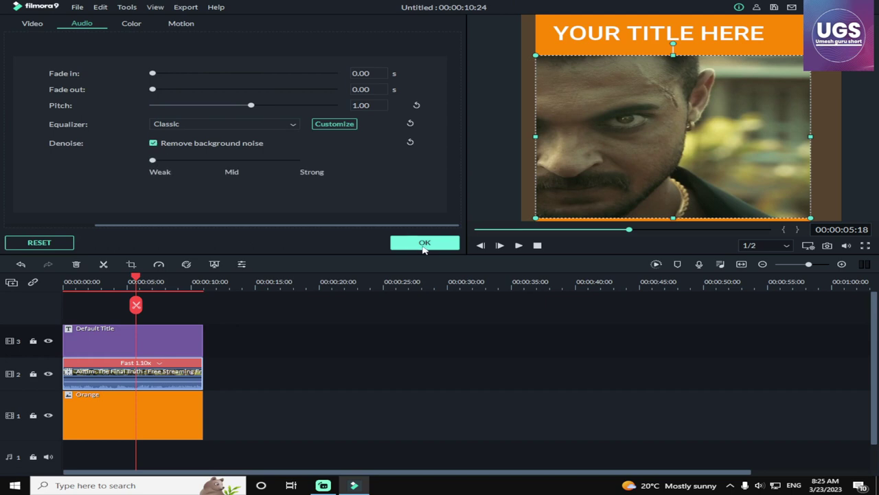
left_click(422, 243)
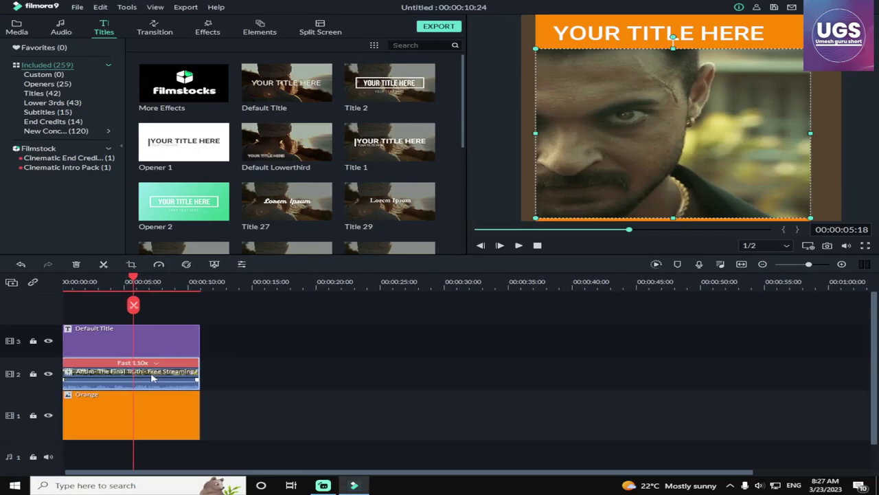
Step: Try the Cool Max and Warm Max presets in the movie clip's Advanced Color Correction, and apply the Warm preset
right_click(153, 377)
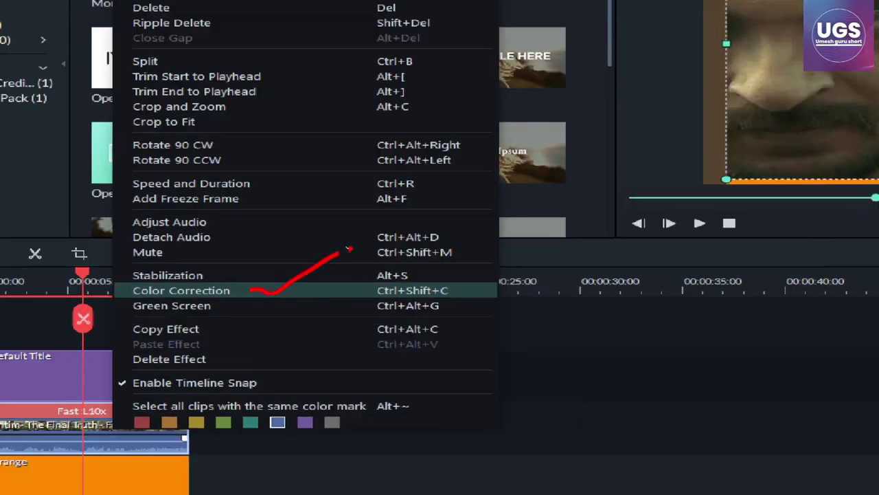
key("Escape")
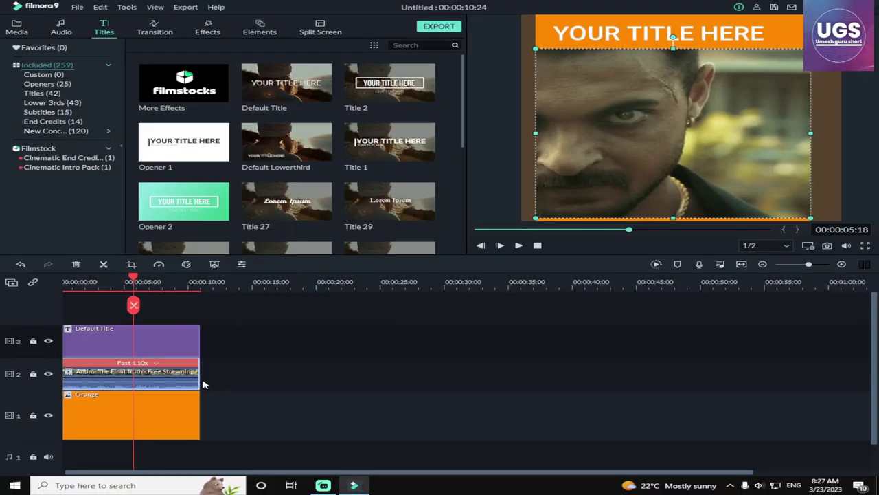
right_click(165, 377)
left_click(222, 291)
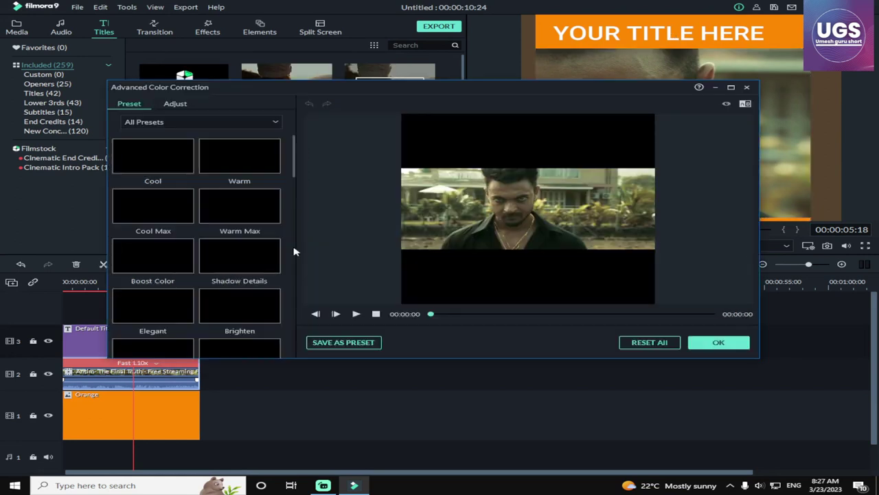
scroll(215, 264, "down", 10)
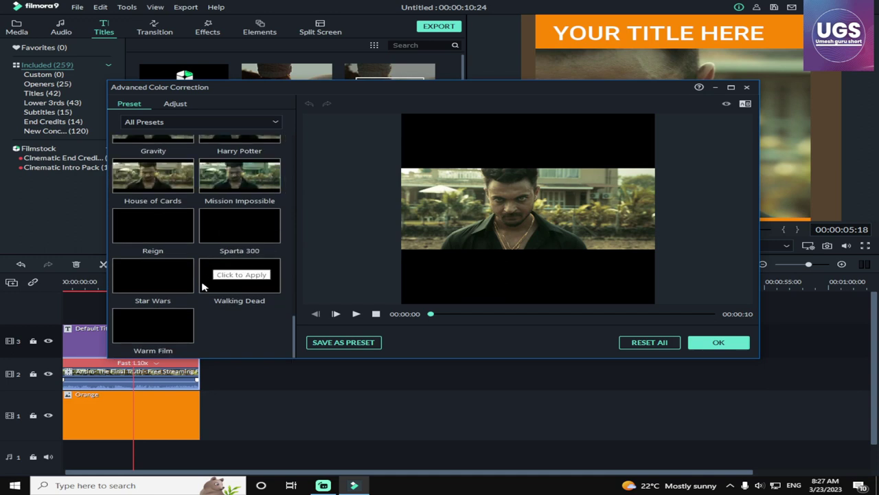
scroll(204, 287, "up", 5)
scroll(204, 287, "up", 5)
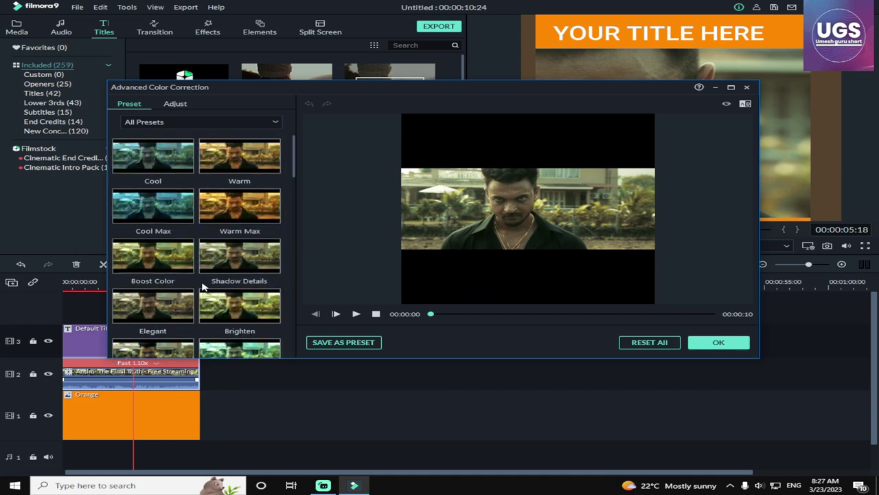
left_click(163, 211)
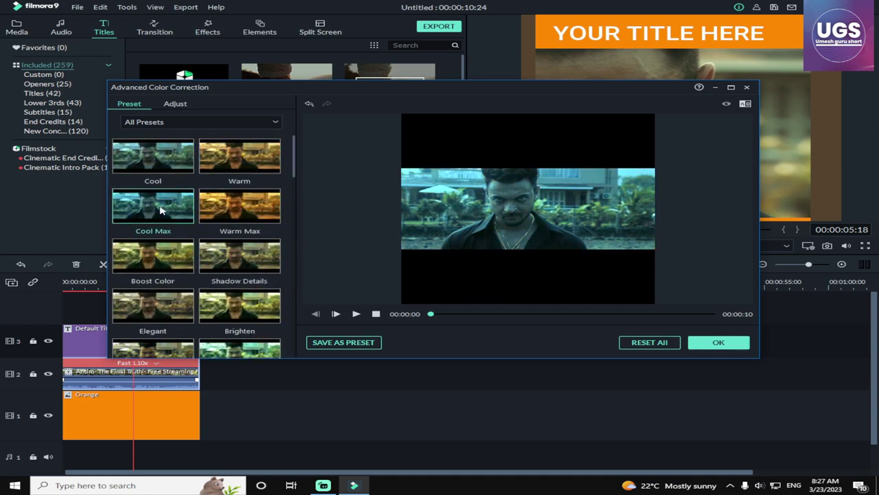
left_click(258, 158)
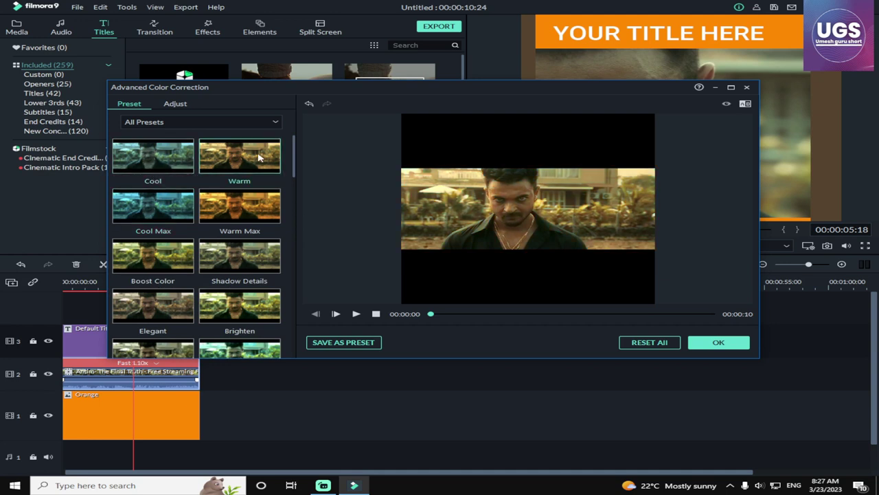
left_click(232, 212)
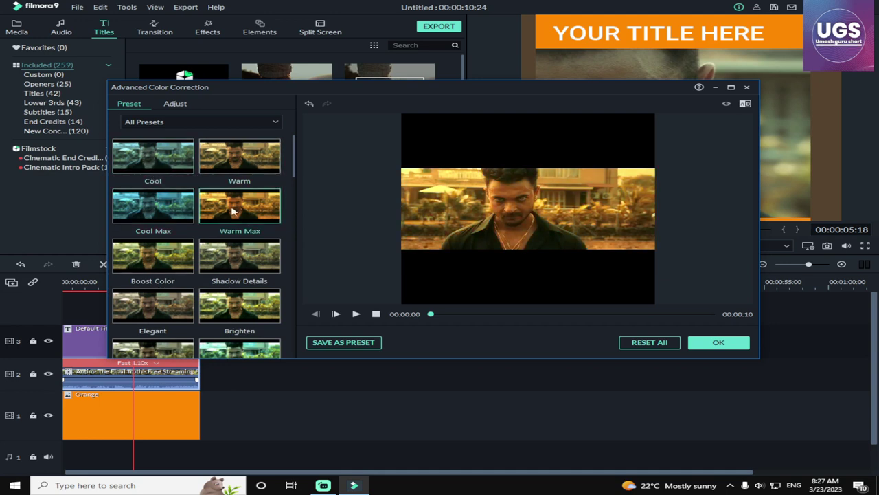
left_click(232, 158)
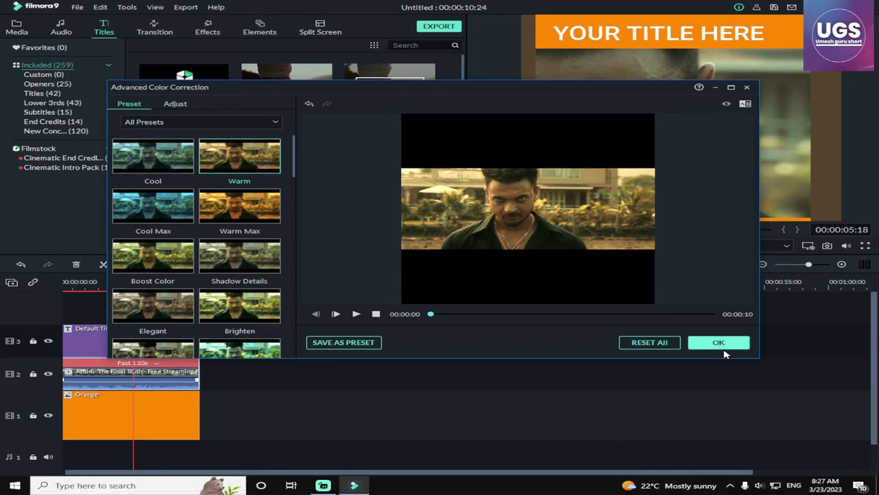
left_click(719, 344)
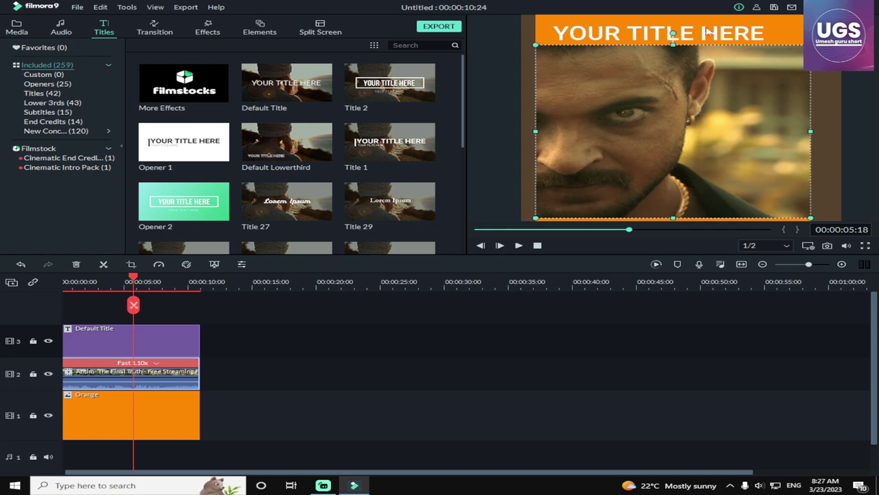
Step: Open the title in Advanced Text Edit and replace its text with "antim movie fight"
left_click(724, 25)
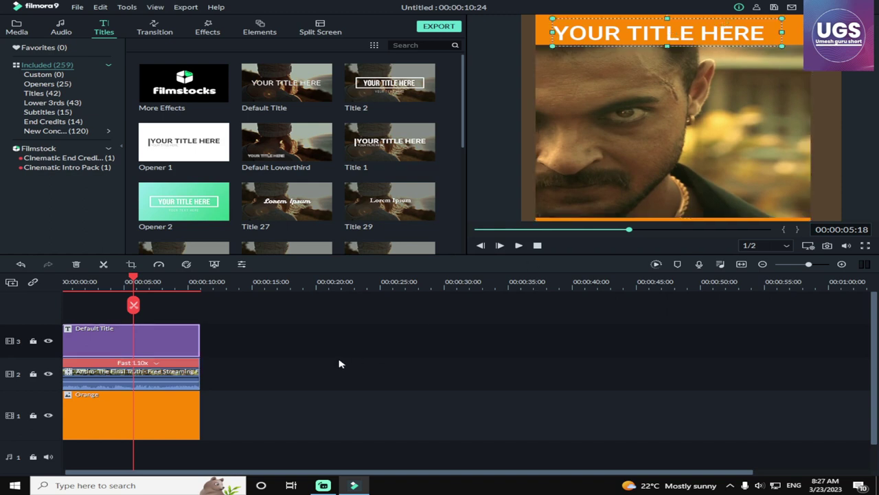
double_click(596, 35)
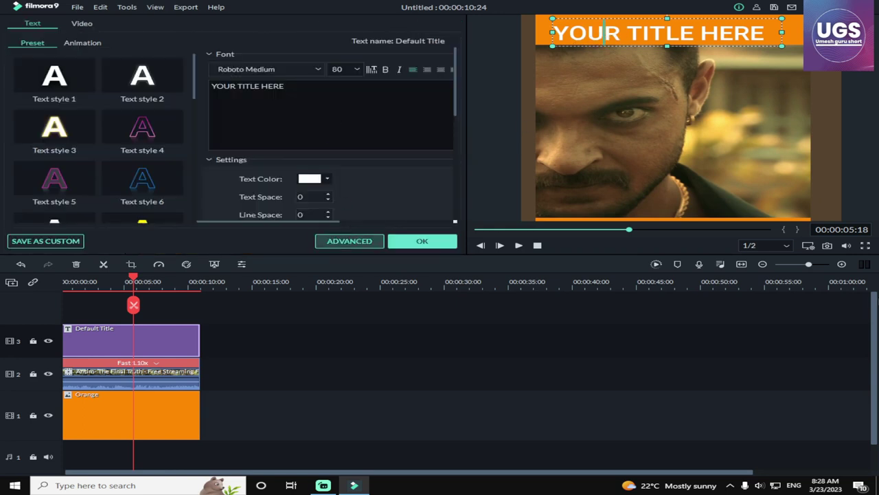
left_click(349, 240)
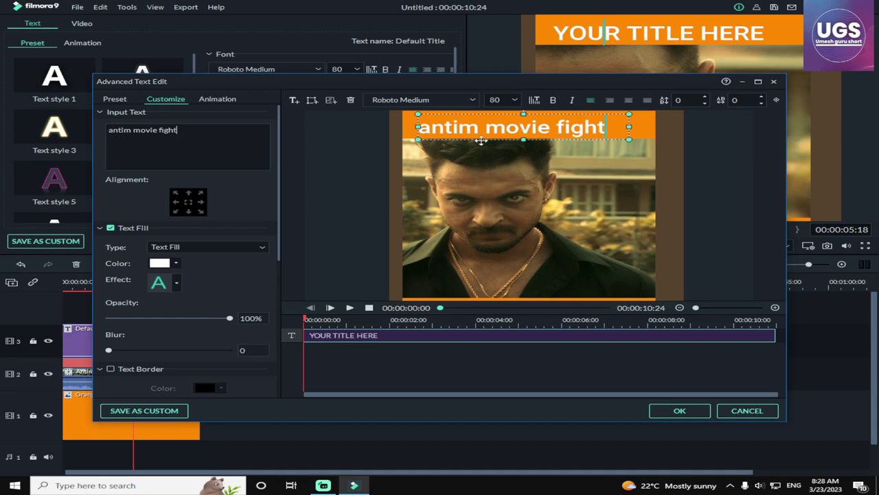
Step: Enable the text border on the title and set the border color to black
scroll(190, 272, "down", 1)
scroll(152, 302, "down", 1)
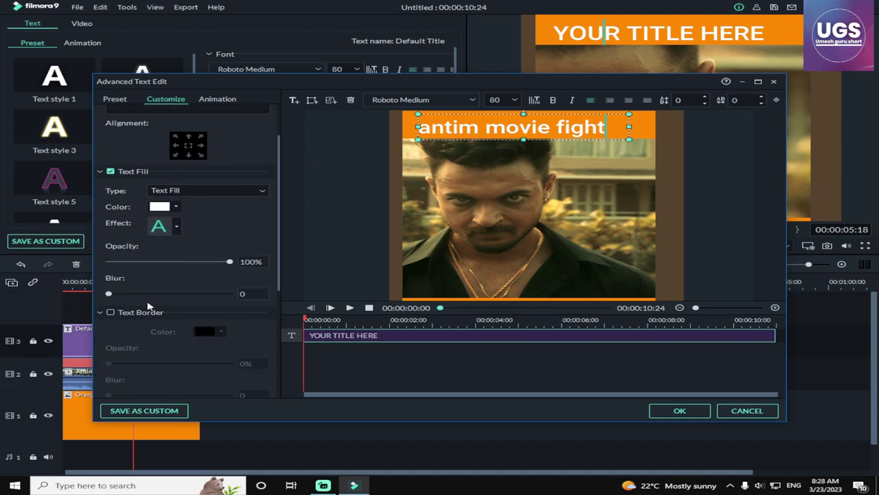
left_click(111, 315)
scroll(200, 309, "down", 1)
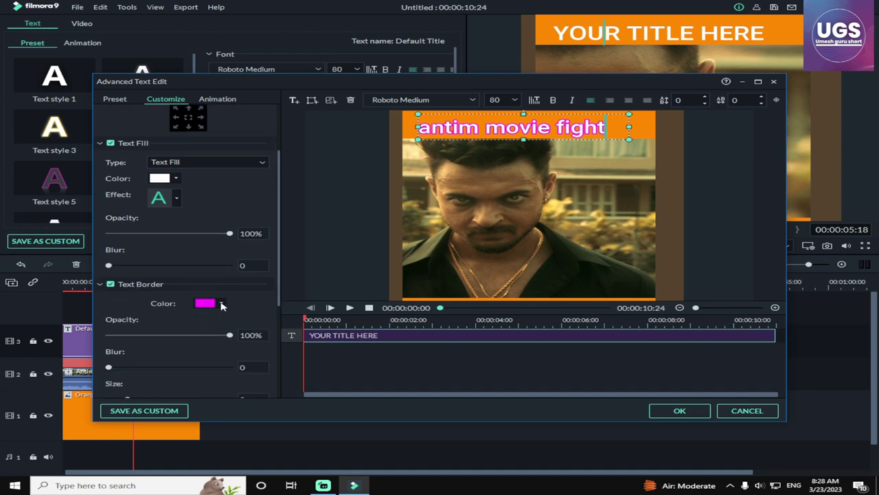
left_click(219, 303)
left_click(198, 345)
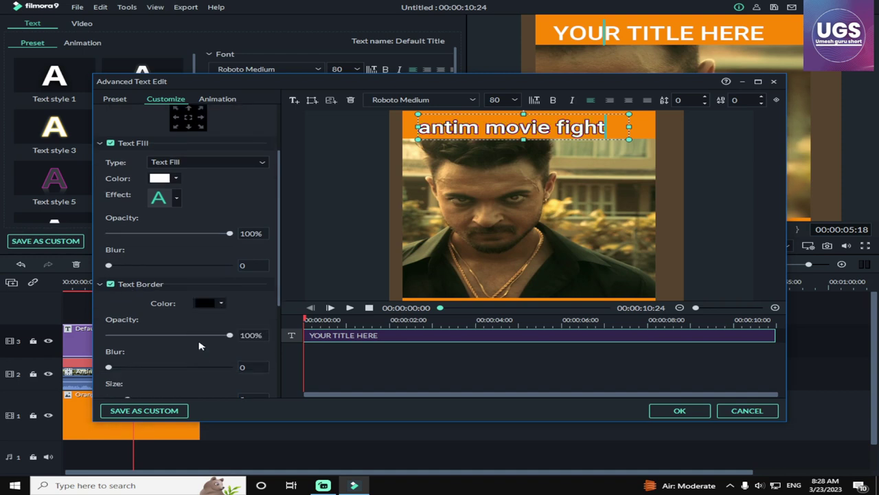
Step: Set the title's text border size to 22 and try the text shadow, leaving it disabled
scroll(227, 312, "down", 2)
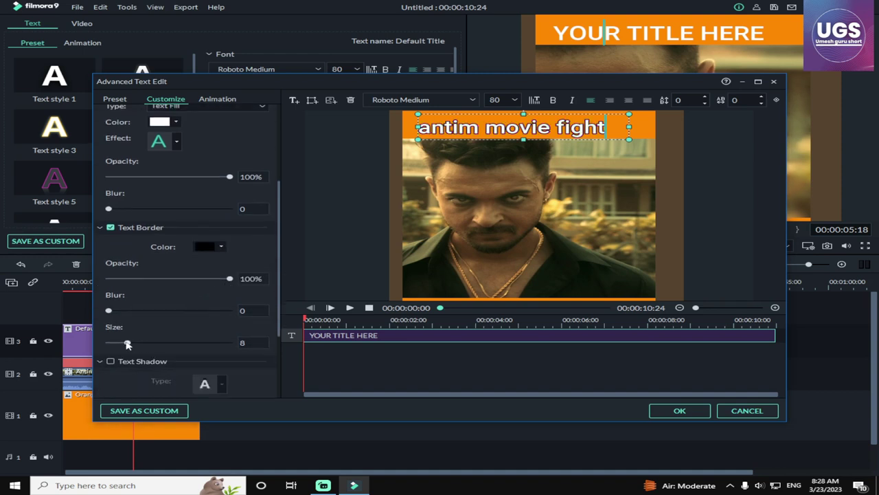
left_click_drag(127, 344, 160, 344)
scroll(161, 340, "down", 1)
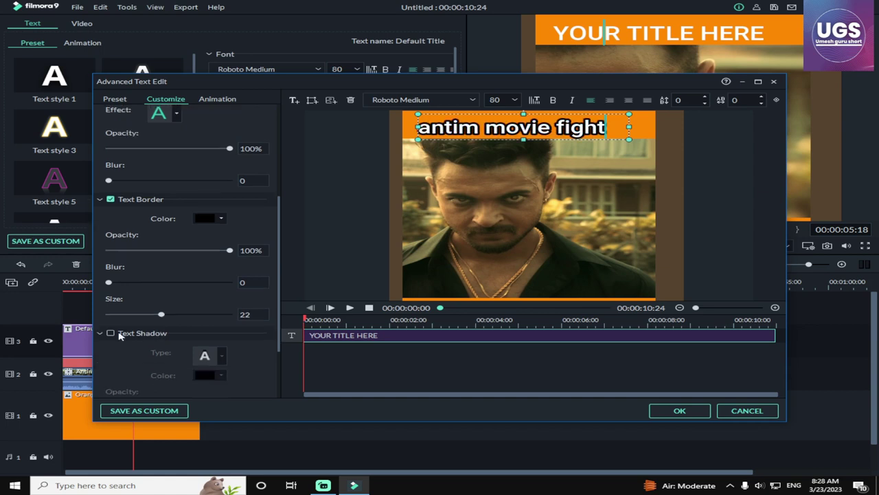
left_click(112, 334)
left_click(112, 334)
Step: Adjust the title's text box over the orange strip and set its font size to 200
left_click_drag(414, 108, 531, 115)
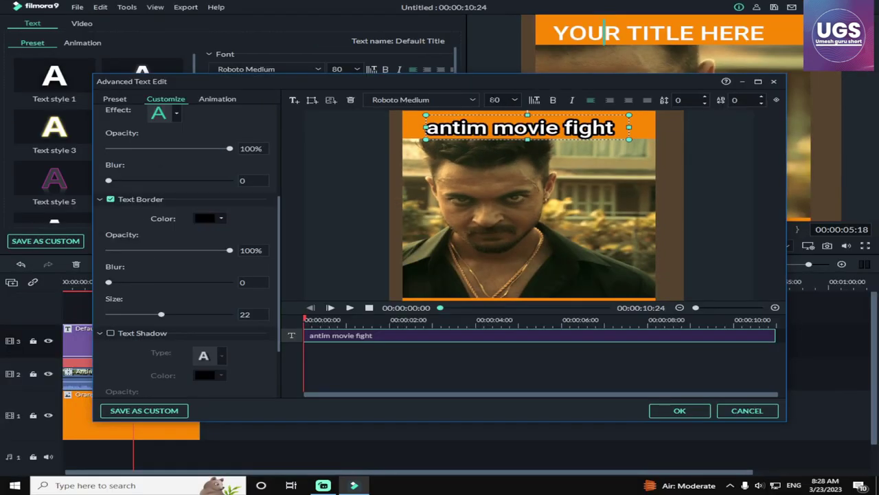
double_click(495, 99)
type("200")
key("BackSpace")
key("BackSpace")
key("BackSpace")
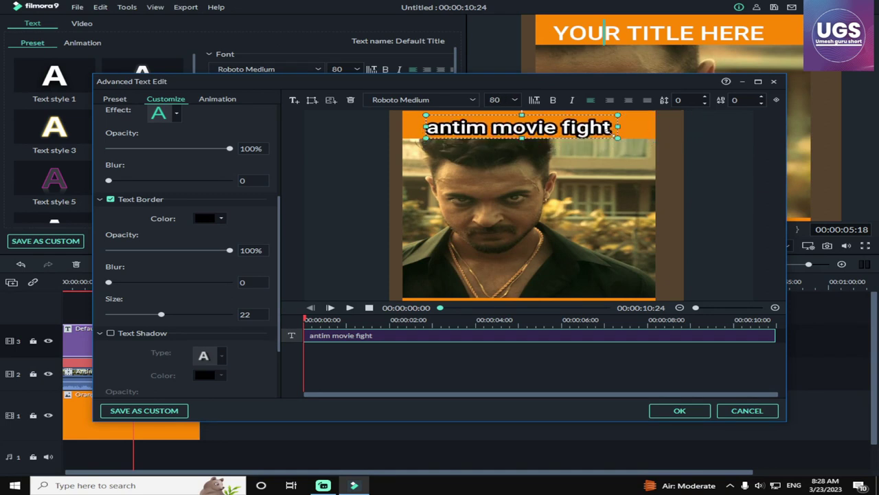
type("80")
double_click(495, 99)
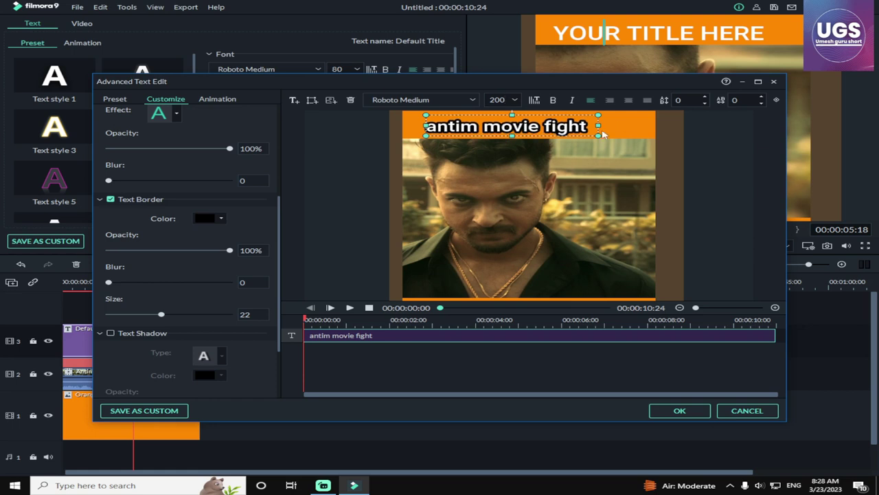
Step: Enlarge the title to span the orange strip above the clip, move it up into place, and apply the title edits
left_click_drag(599, 135, 625, 146)
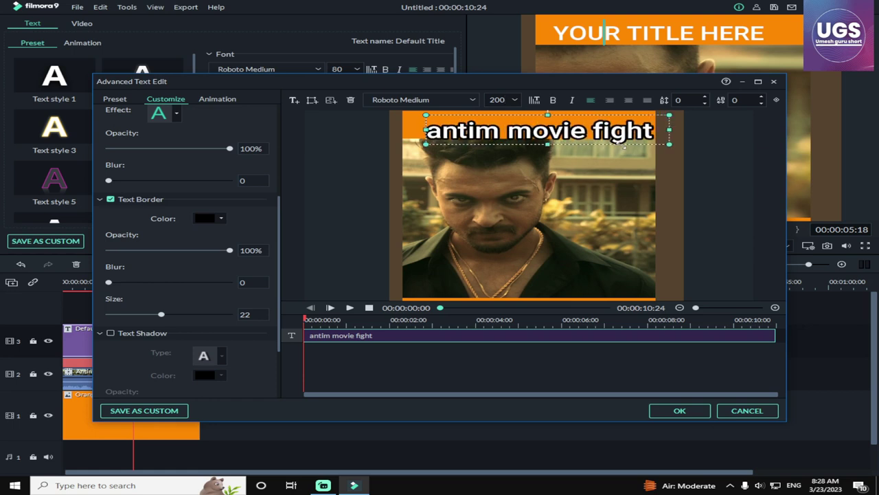
left_click_drag(424, 114, 412, 111)
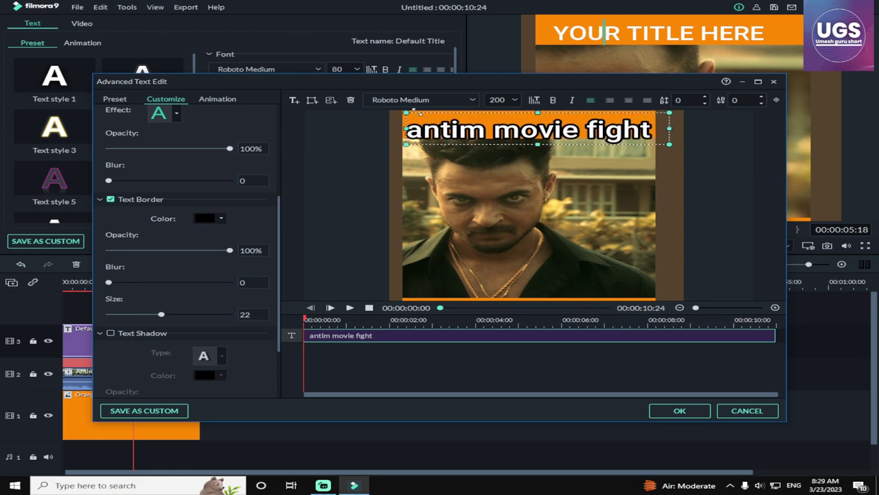
left_click_drag(485, 130, 483, 124)
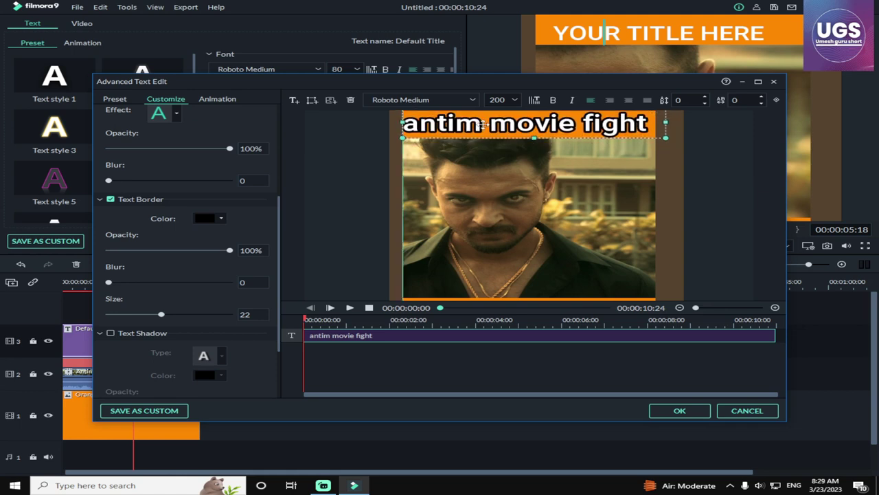
left_click(505, 210)
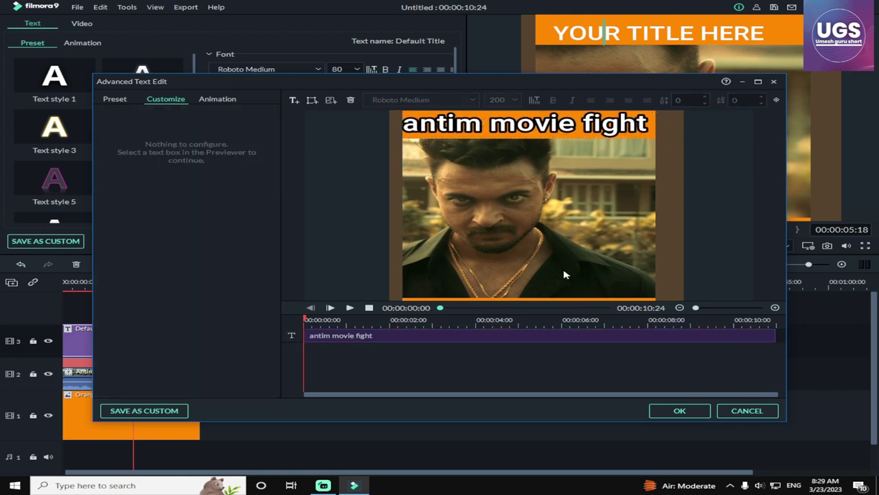
left_click(694, 412)
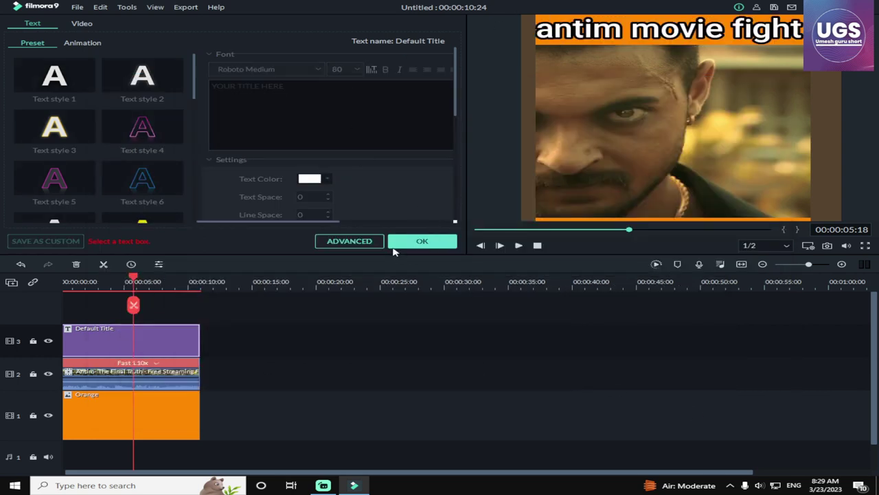
left_click(421, 242)
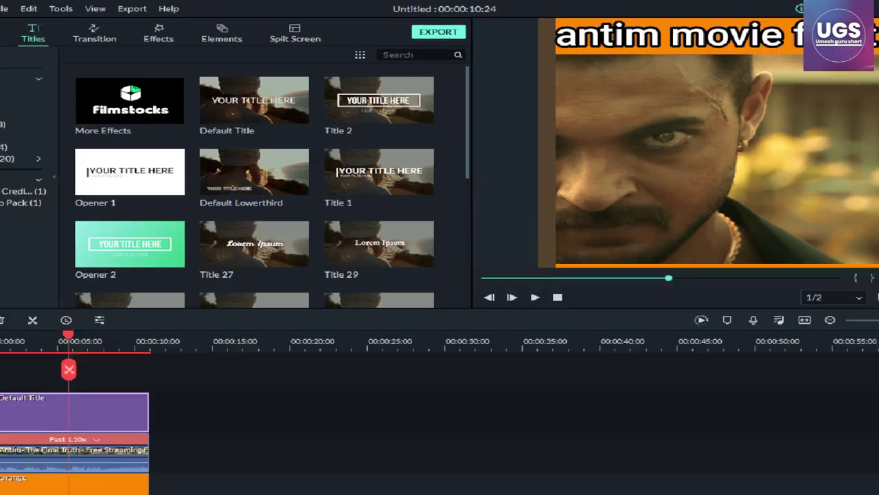
Step: Review the local MP4 export settings, including name, save folder, resolution, size and duration, and close them without exporting
left_click(438, 25)
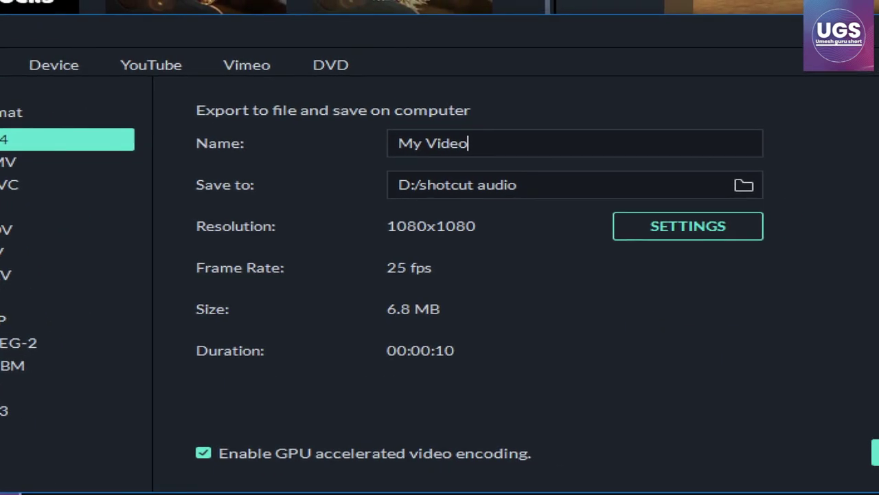
left_click_drag(265, 190, 368, 184)
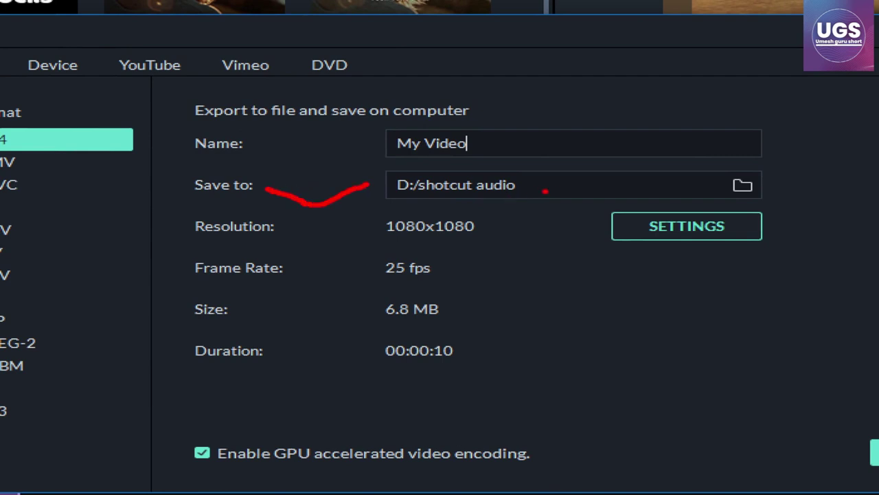
left_click_drag(756, 193, 803, 168)
left_click_drag(323, 138, 512, 135)
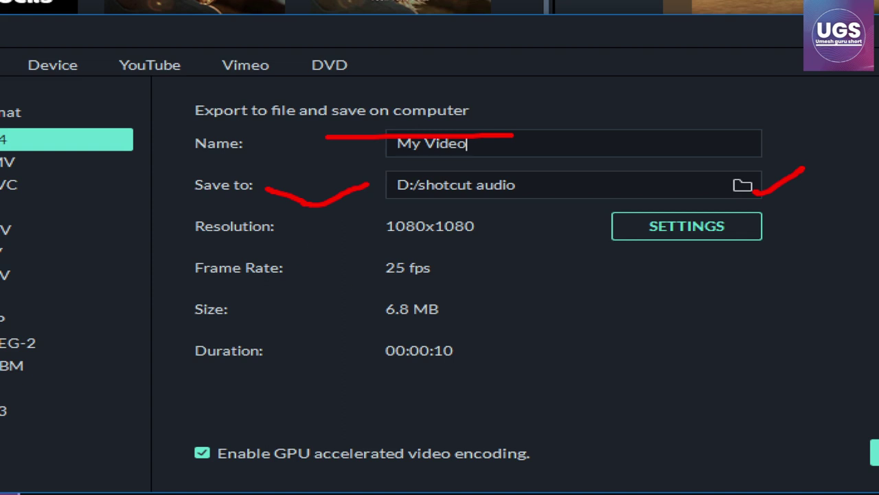
left_click_drag(493, 219, 584, 204)
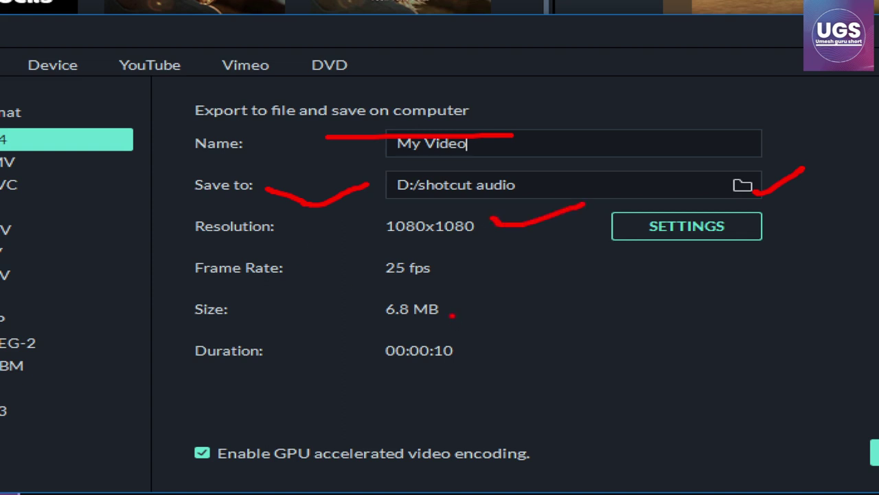
left_click_drag(457, 300, 558, 290)
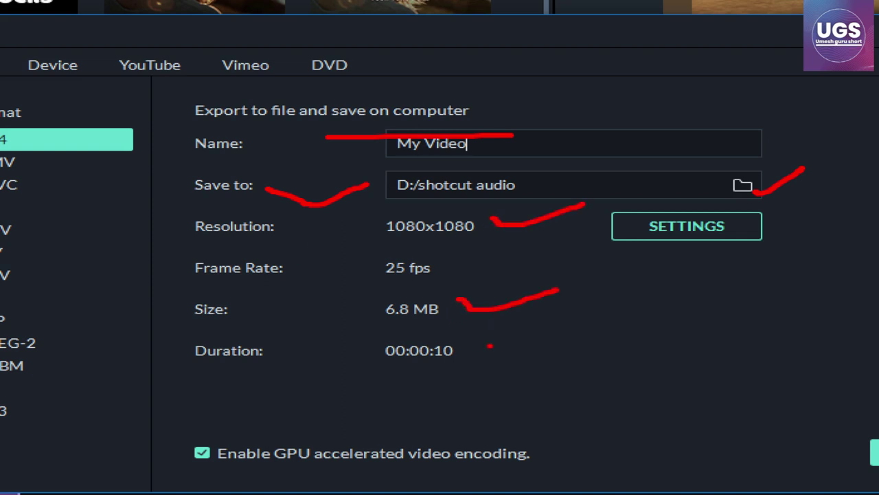
mouse_move(489, 346)
left_mouse_down()
mouse_move(481, 359)
mouse_move(577, 341)
left_mouse_up()
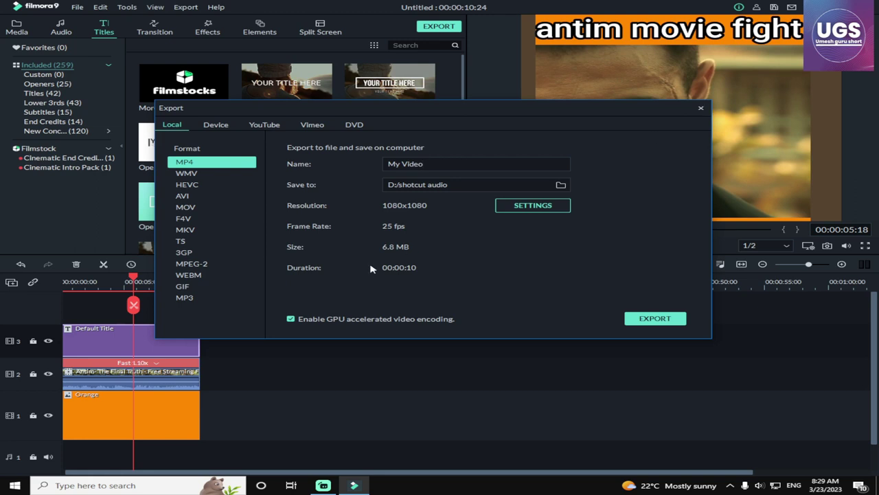
left_click(700, 109)
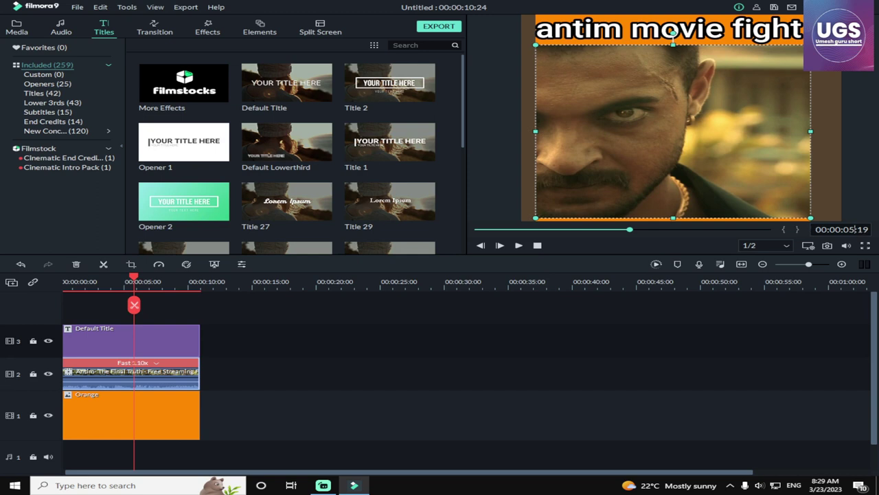
Step: Play the edited video from 00:00:01:00 to check the result, and pause the playback
left_click(98, 283)
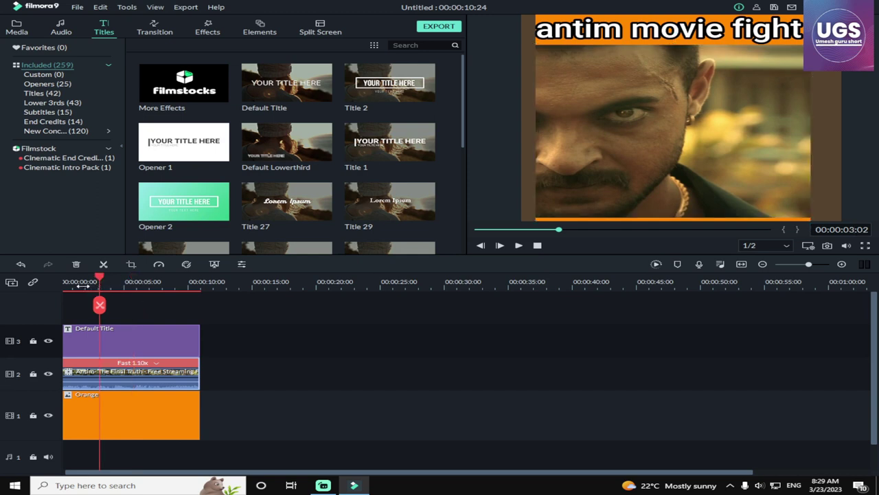
left_click(73, 283)
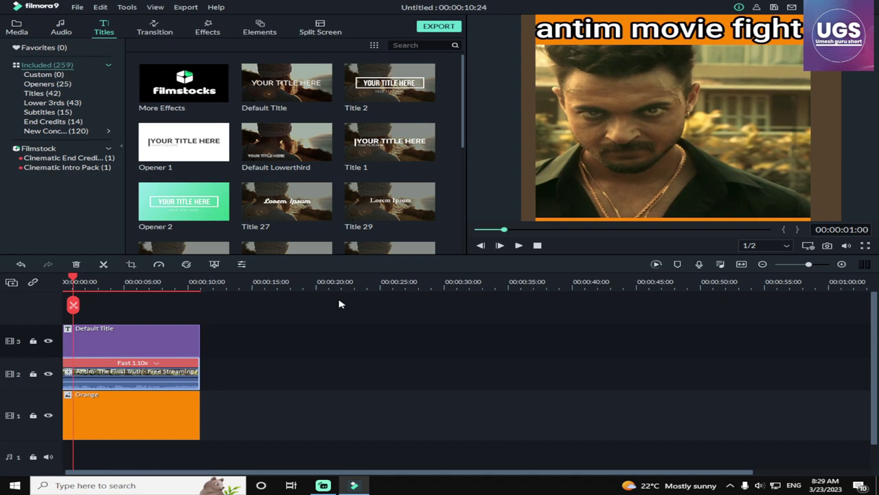
key("space")
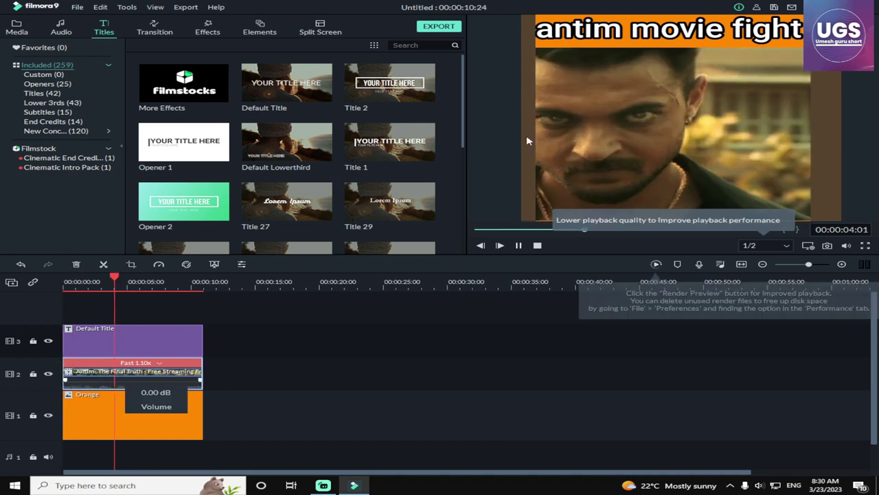
left_click(521, 245)
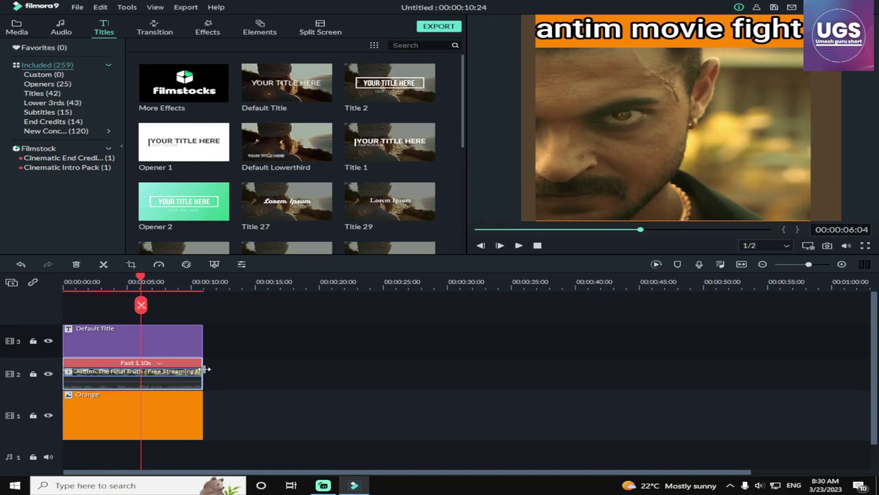
Step: Extend the end of the movie clip on track 2 to 00:09:12:23
left_click_drag(211, 368, 875, 364)
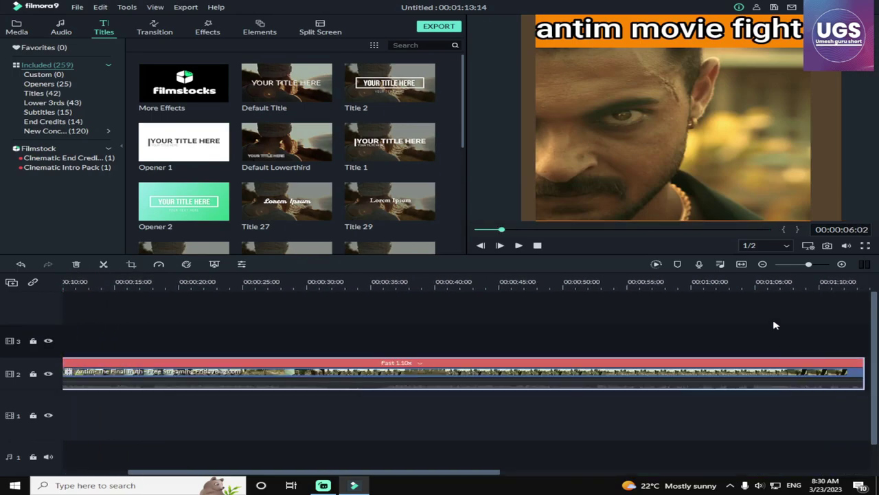
left_click(856, 286)
left_click_drag(809, 267, 796, 266)
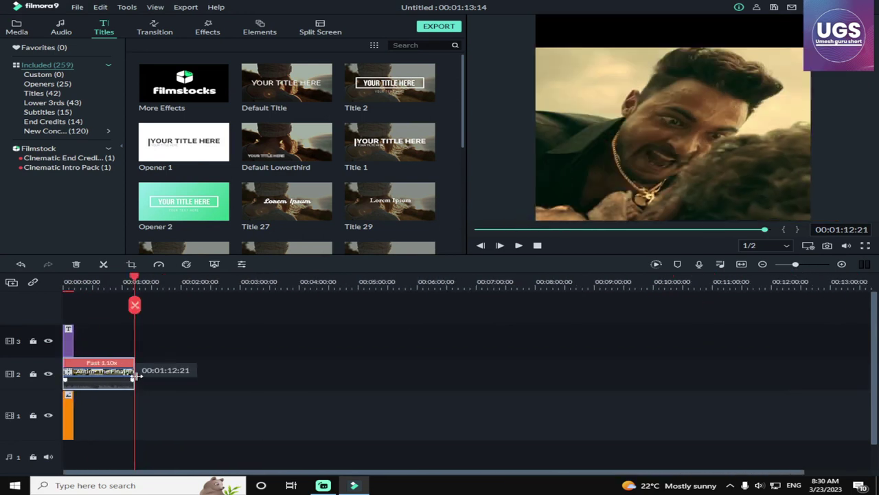
left_click_drag(134, 373, 606, 371)
Step: Extend the Orange background and the title to end together with the movie clip
left_click(69, 419)
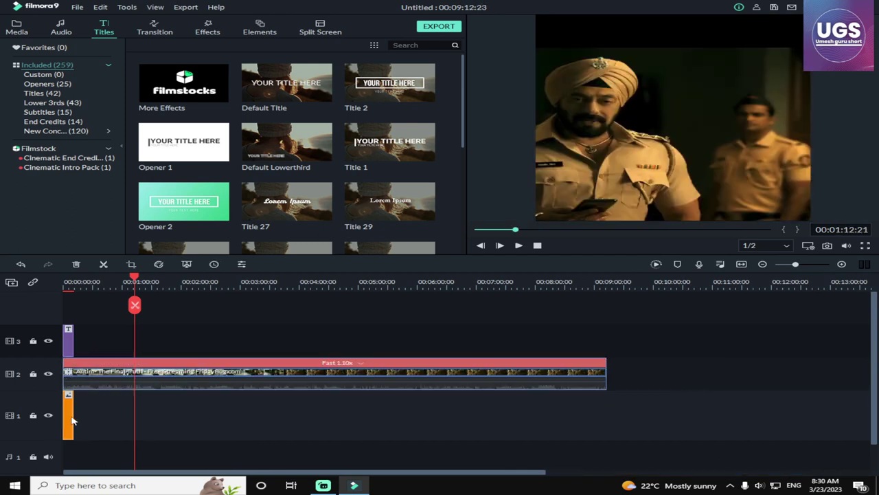
left_click_drag(72, 416, 603, 413)
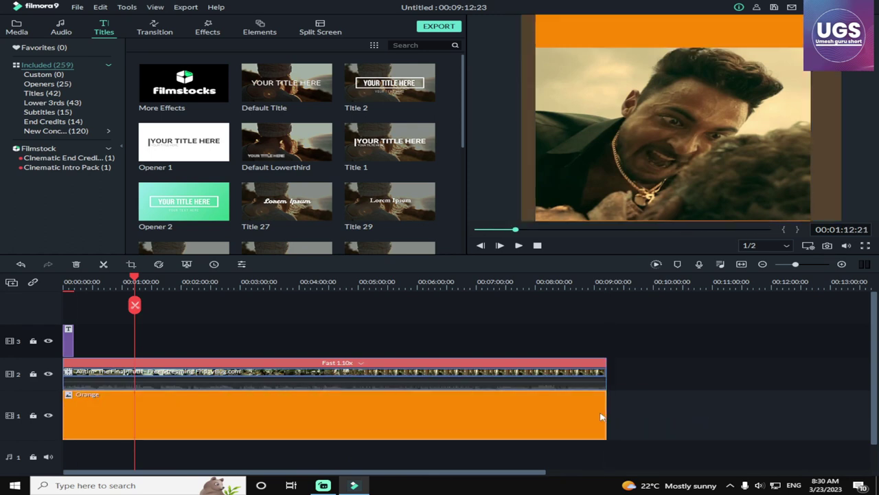
left_click(70, 344)
left_click_drag(72, 343, 608, 341)
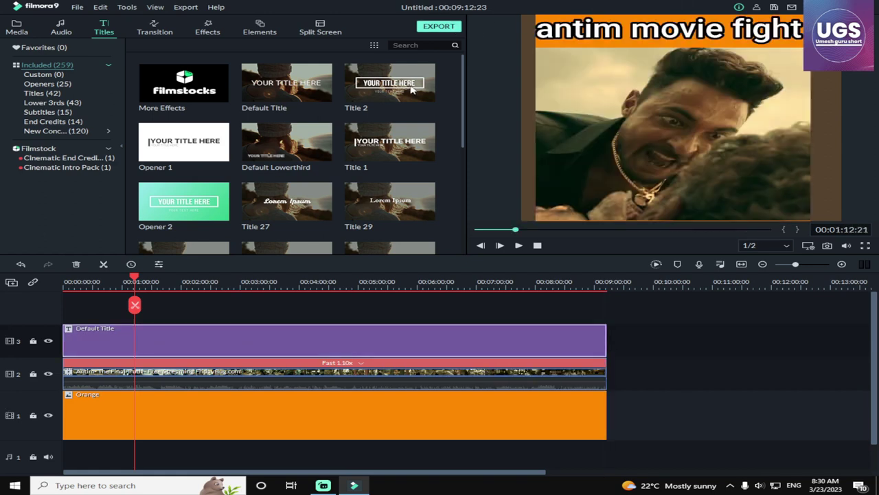
Step: Export the project as a 1080x1080 MP4 named "My Video" to D:/shotcut audio with GPU accelerated encoding
key("ctrl+e")
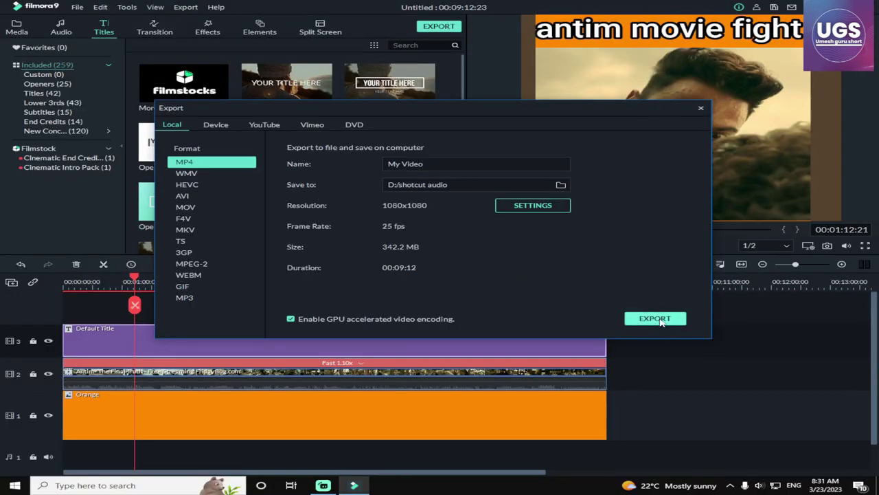
left_click(656, 320)
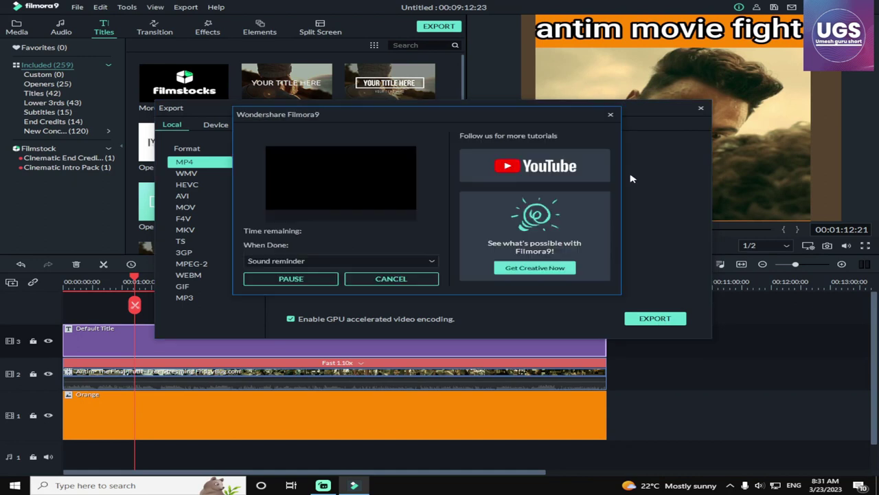